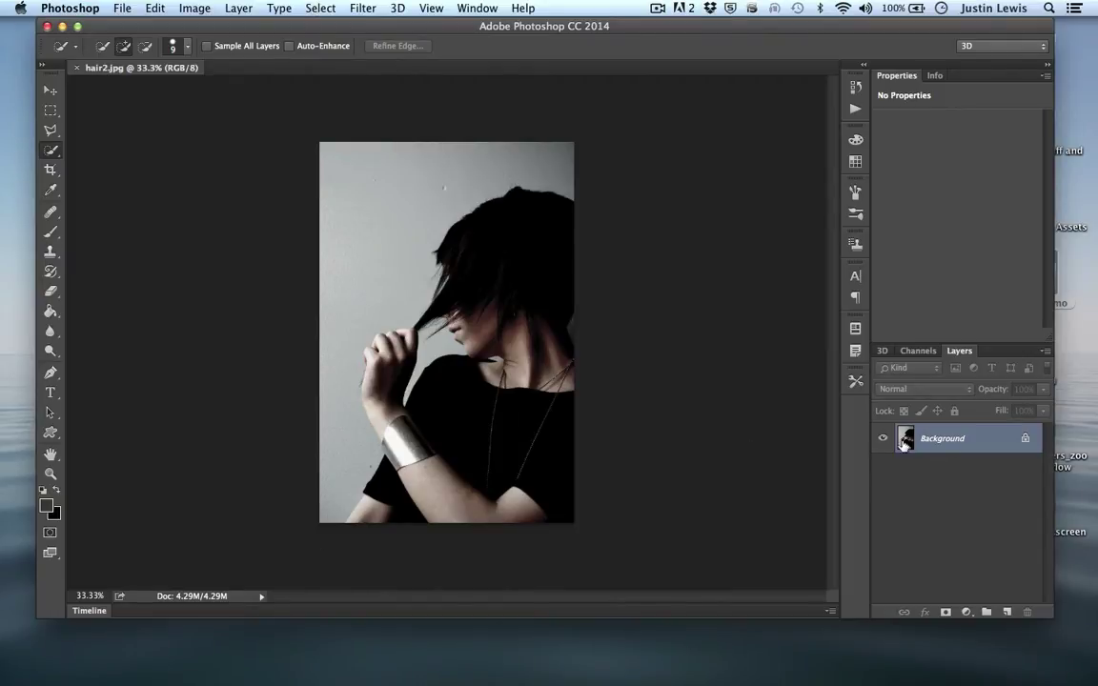
Step: Duplicate the Background photo onto a new layer with the original hidden, and quick-select the woman including her hair, raised hand and arms
{"action": "key", "text": "ctrl+j"}
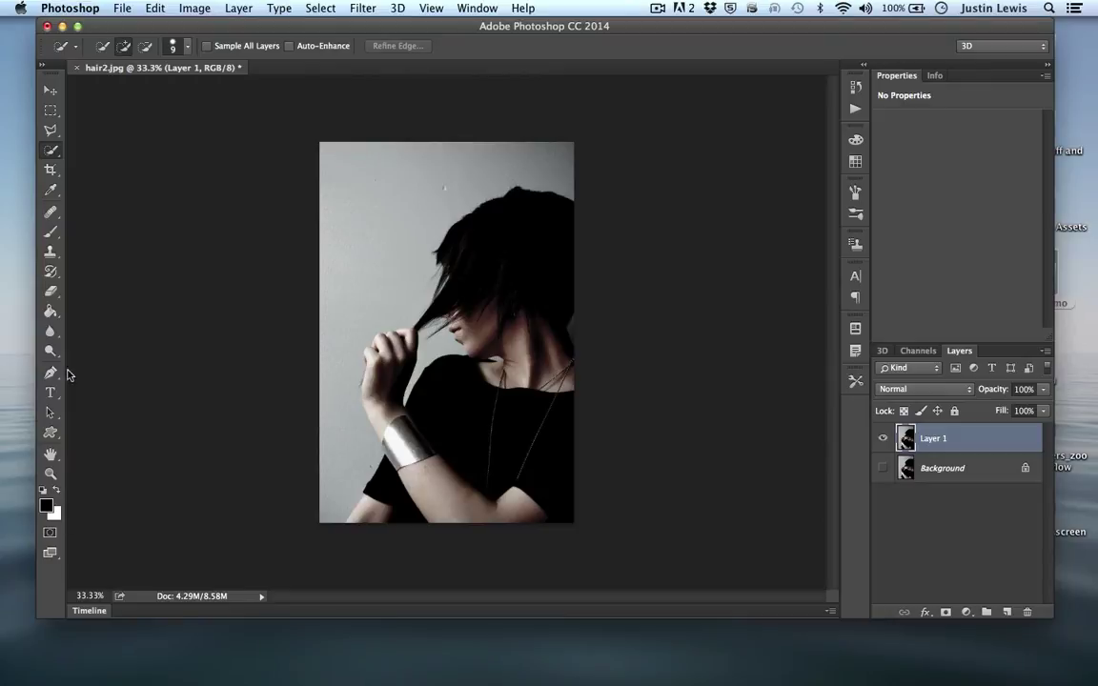
{"action": "left_click_drag", "start_coordinate": [51, 156], "coordinate": [83, 148]}
{"action": "mouse_move", "coordinate": [506, 232]}
{"action": "left_mouse_down"}
{"action": "mouse_move", "coordinate": [510, 339]}
{"action": "mouse_move", "coordinate": [496, 476]}
{"action": "left_mouse_up"}
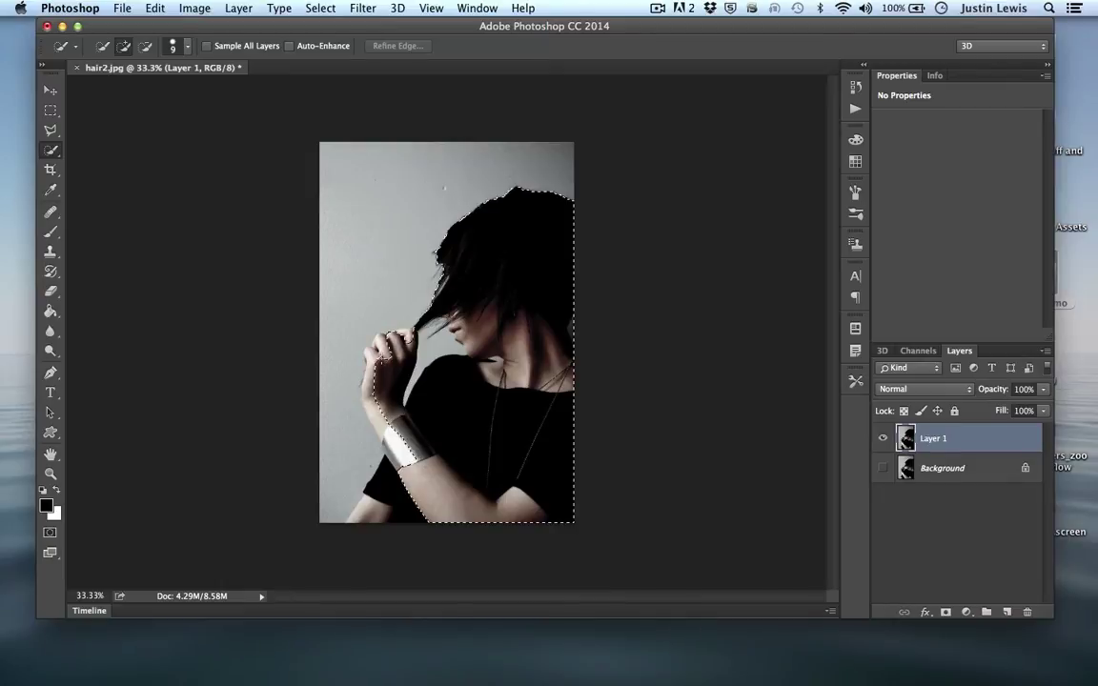
{"action": "left_click_drag", "start_coordinate": [374, 360], "coordinate": [375, 401]}
{"action": "left_click_drag", "start_coordinate": [357, 539], "coordinate": [360, 544]}
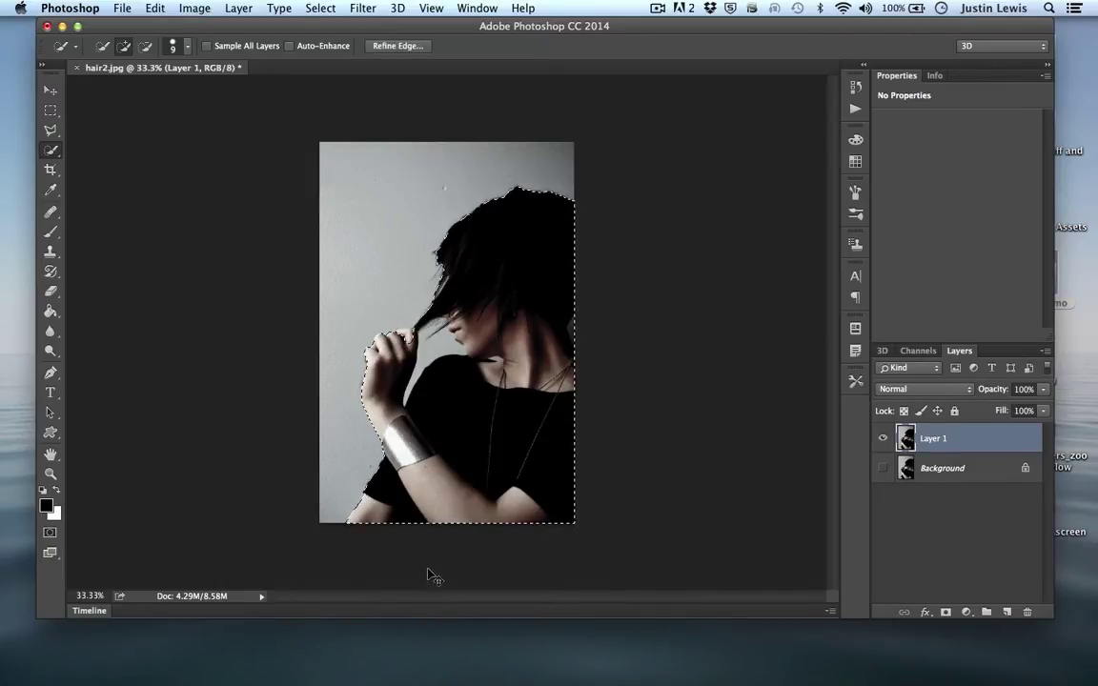
Step: Add the missing fingertip to the selection and subtract the wall area enclosed by the hand, face and shoulder
{"action": "key", "text": "super+equal"}
{"action": "key", "text": "super+equal"}
{"action": "key", "text": "super+equal"}
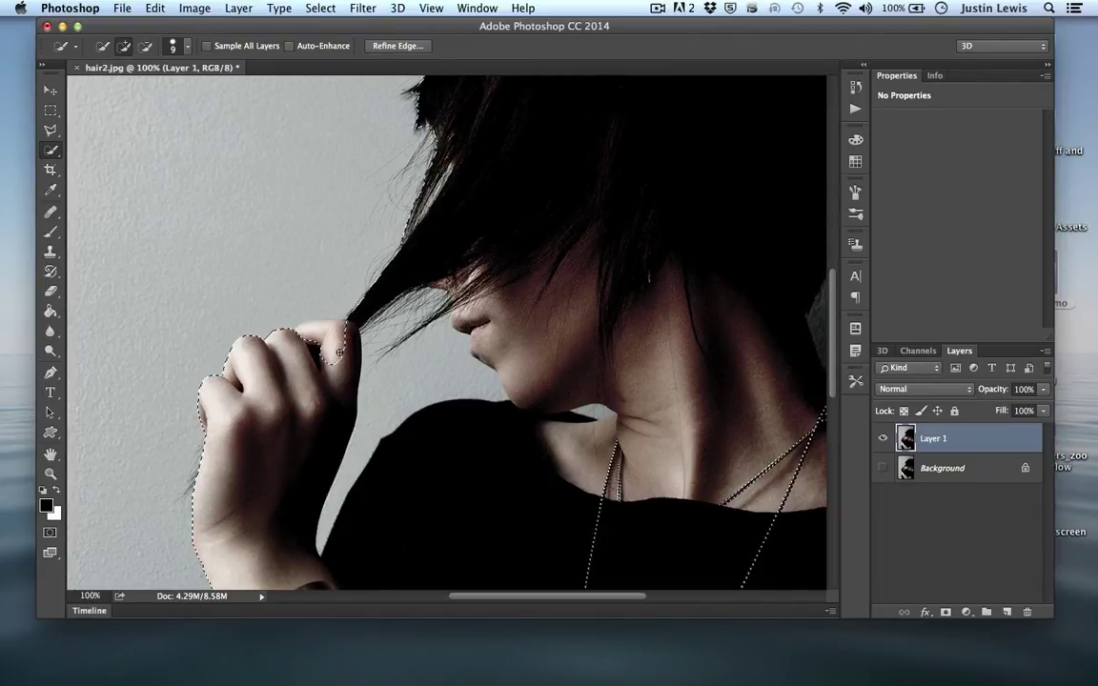
{"action": "left_click_drag", "start_coordinate": [311, 330], "coordinate": [345, 330]}
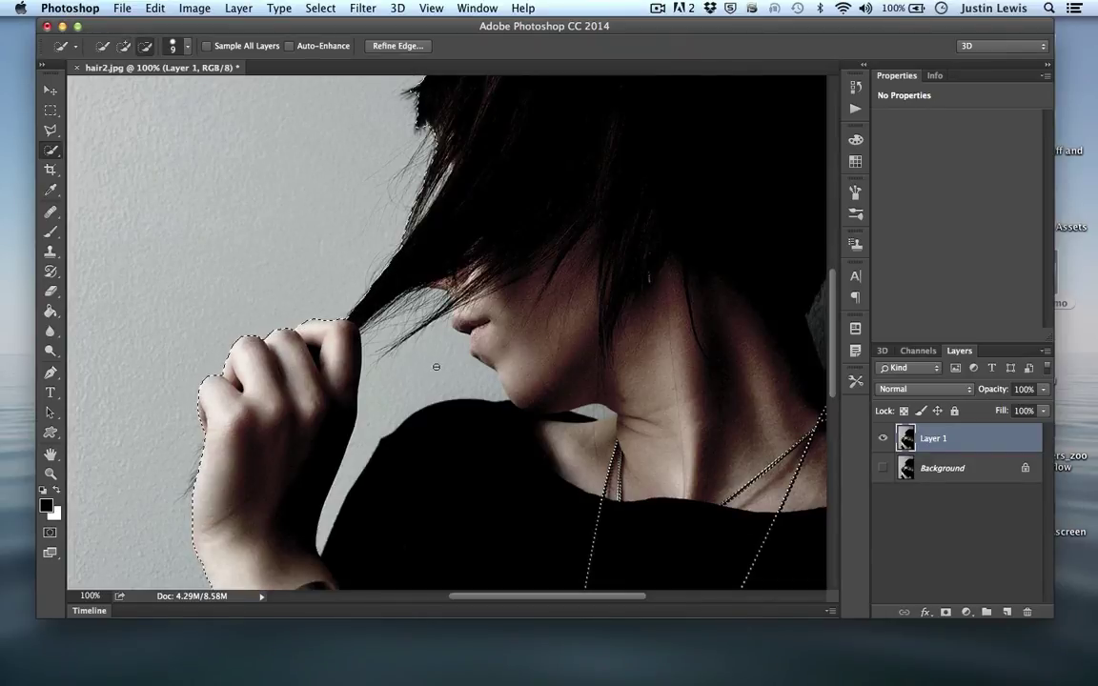
{"action": "left_click", "coordinate": [389, 420], "text": "alt"}
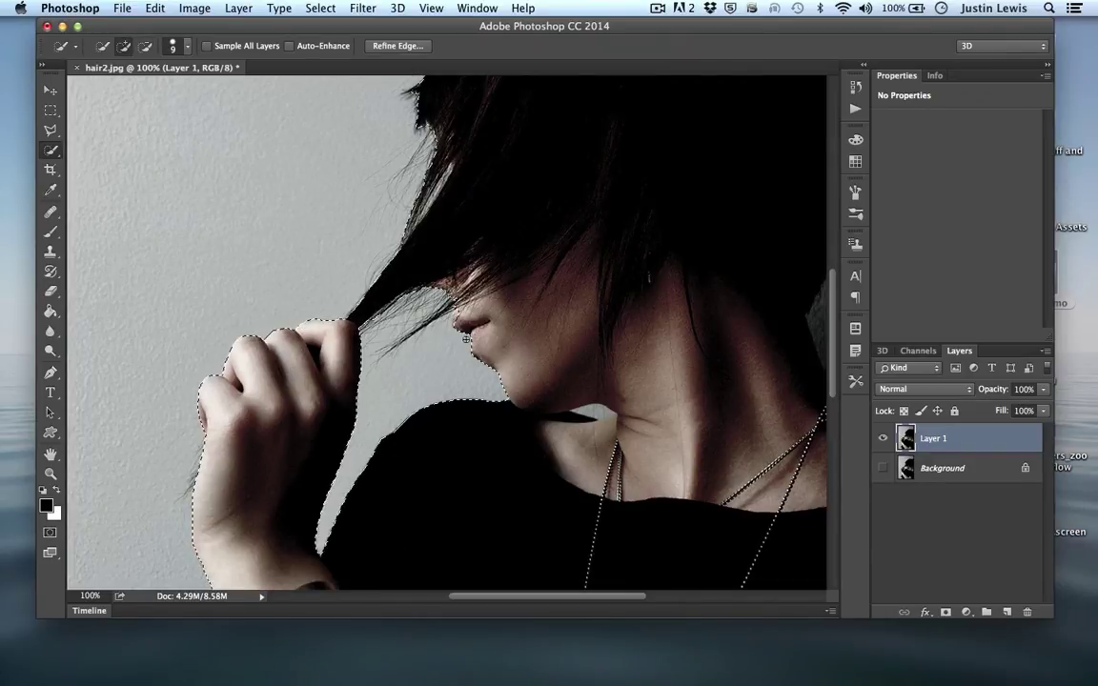
Step: Trim the selection edge along the nose and upper lip, and subtract the small wall gap beneath the chin
{"action": "key", "text": "super+equal"}
{"action": "key", "text": "super+equal"}
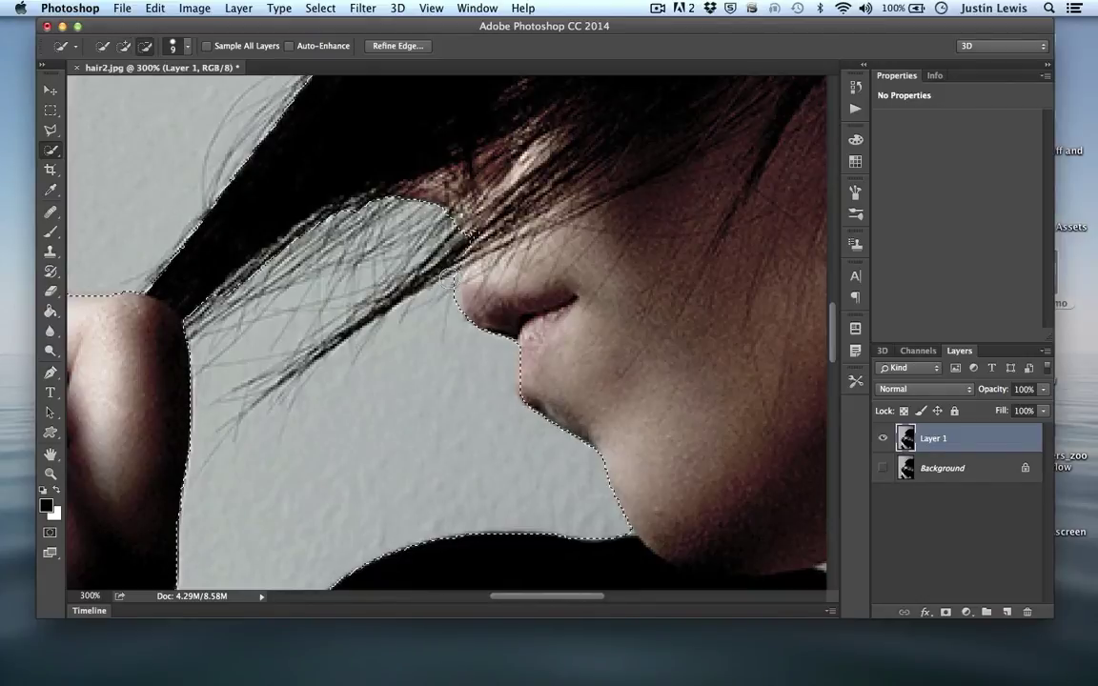
{"action": "mouse_move", "coordinate": [450, 283]}
{"action": "left_mouse_down"}
{"action": "mouse_move", "coordinate": [456, 304]}
{"action": "mouse_move", "coordinate": [478, 313]}
{"action": "left_mouse_up"}
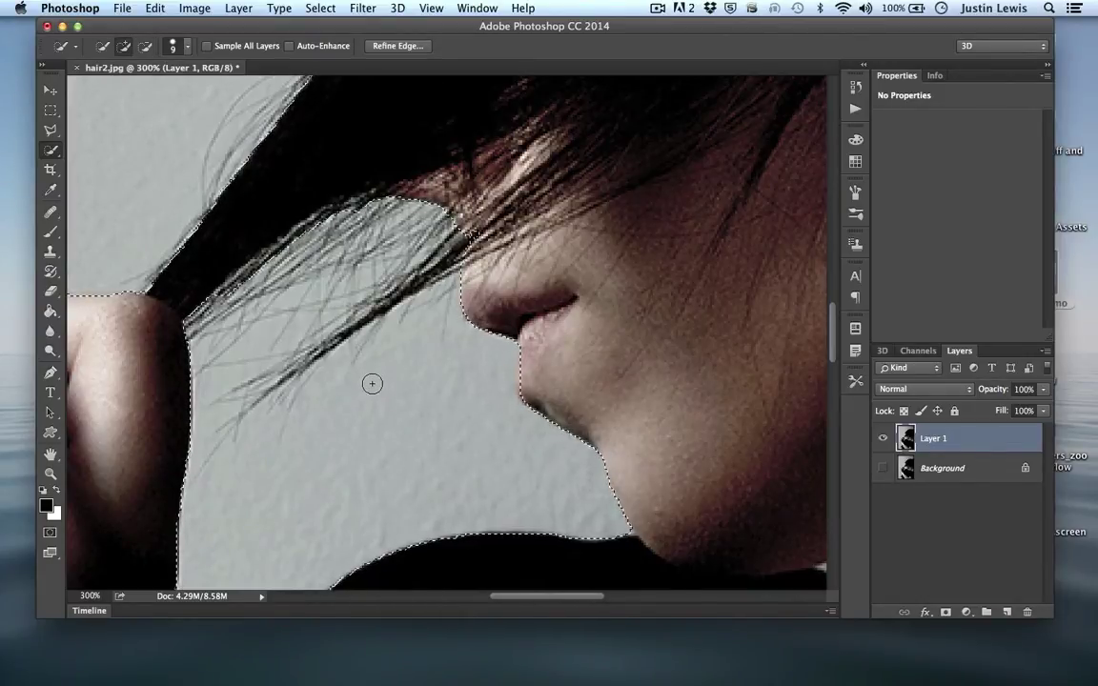
{"action": "scroll", "coordinate": [372, 384], "scroll_direction": "down", "scroll_amount": 10}
{"action": "scroll", "coordinate": [373, 384], "scroll_direction": "right", "scroll_amount": 10}
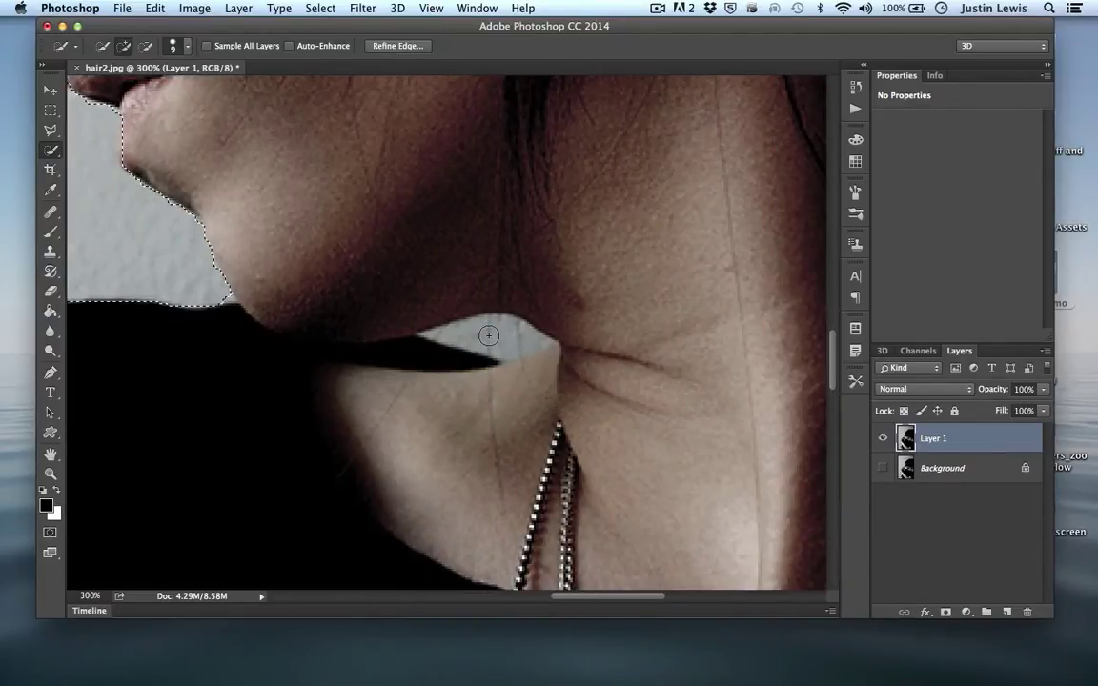
{"action": "mouse_move", "coordinate": [487, 336]}
{"action": "left_mouse_down"}
{"action": "mouse_move", "coordinate": [473, 335]}
{"action": "mouse_move", "coordinate": [495, 323]}
{"action": "mouse_move", "coordinate": [522, 343]}
{"action": "mouse_move", "coordinate": [463, 333]}
{"action": "left_mouse_up"}
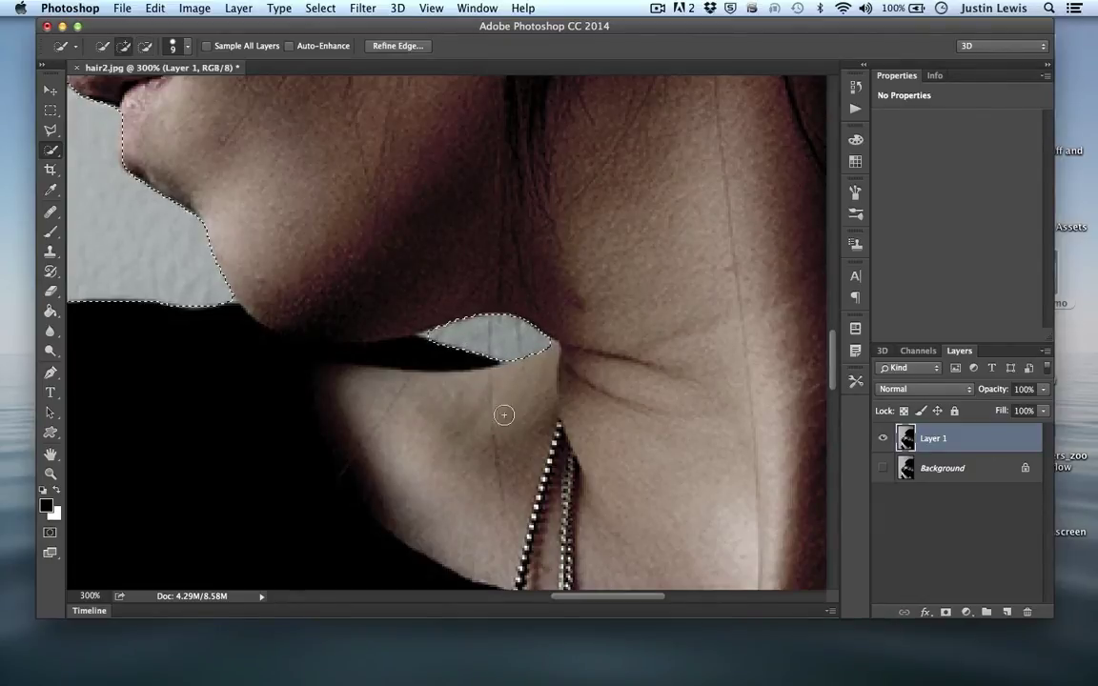
Step: Examine the selection edge along the top and back of the hair for stray strands left outside
{"action": "key", "text": "super+minus"}
{"action": "key", "text": "super+minus"}
{"action": "key", "text": "super+minus"}
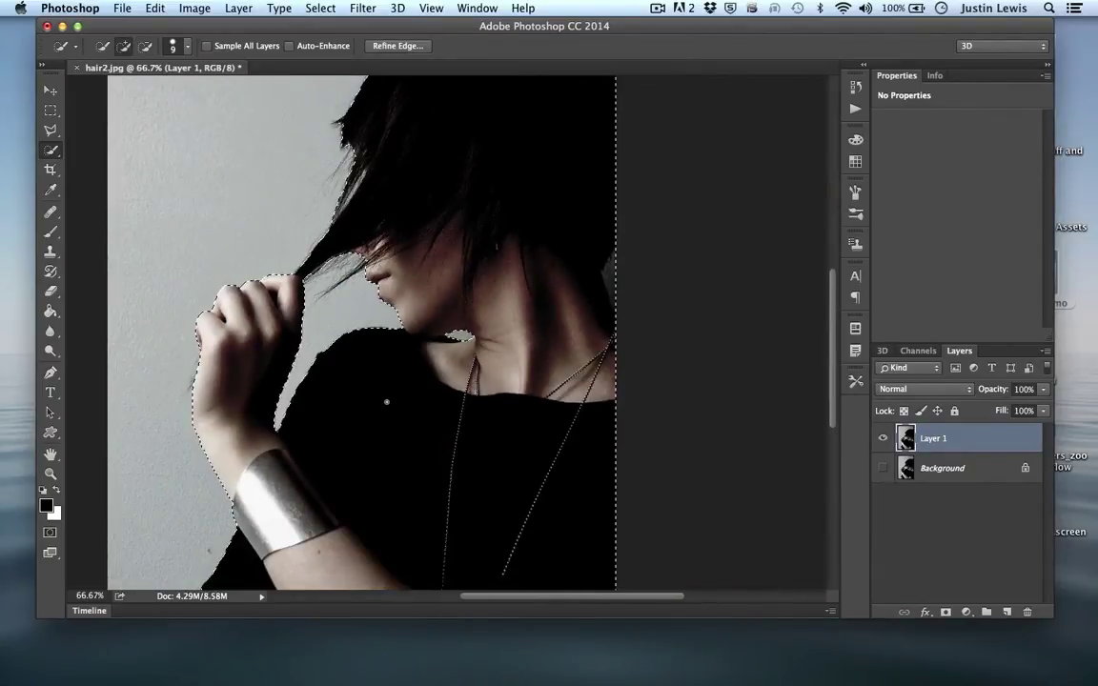
{"action": "scroll", "coordinate": [391, 400], "scroll_direction": "up", "scroll_amount": 8}
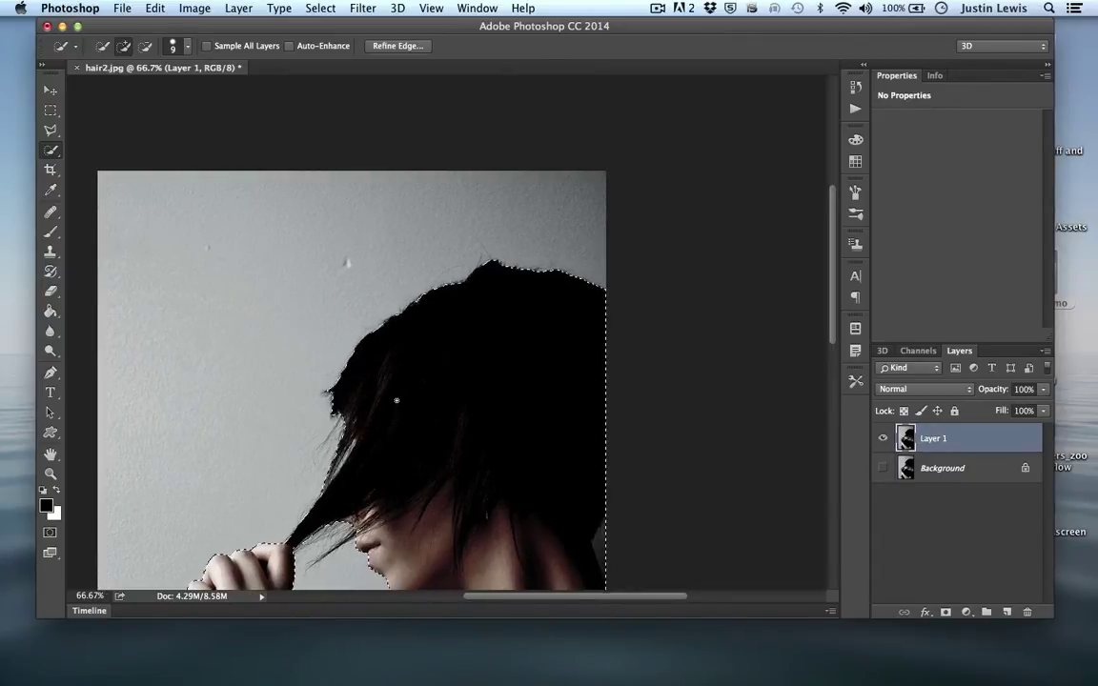
{"action": "key", "text": "super+minus"}
{"action": "key", "text": "super+plus"}
{"action": "key", "text": "super+plus"}
{"action": "key", "text": "super+plus"}
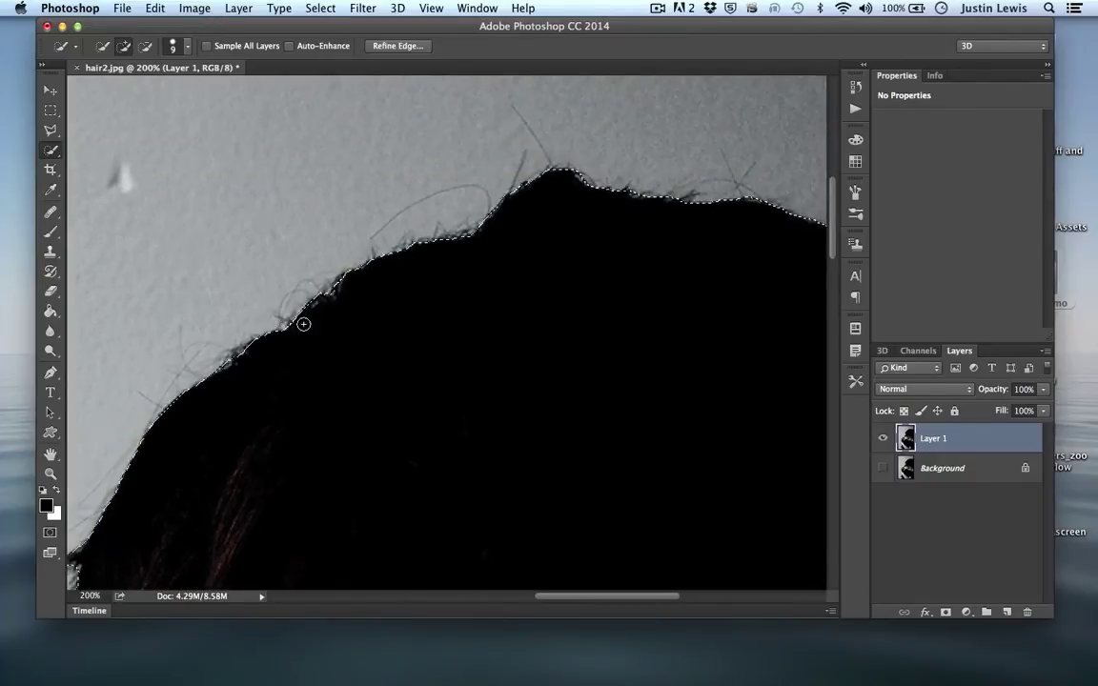
{"action": "scroll", "coordinate": [341, 409], "scroll_direction": "down", "scroll_amount": 5}
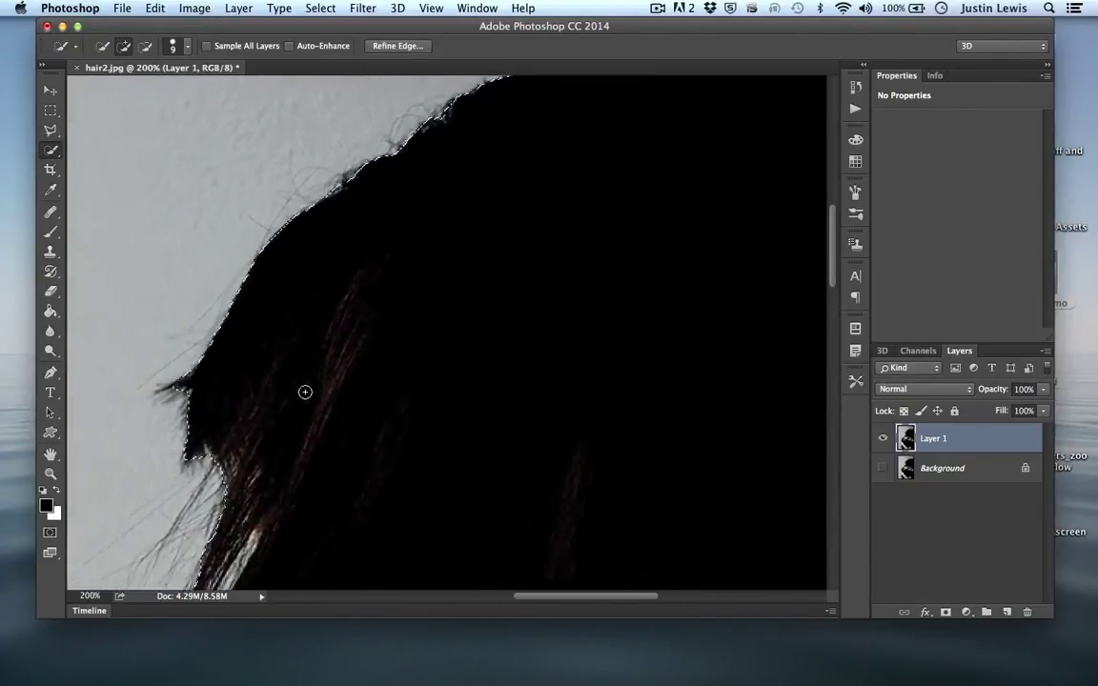
Step: Correct the selection edge where the hair strands cross the nose above the mouth
{"action": "scroll", "coordinate": [305, 392], "scroll_direction": "down", "scroll_amount": 5}
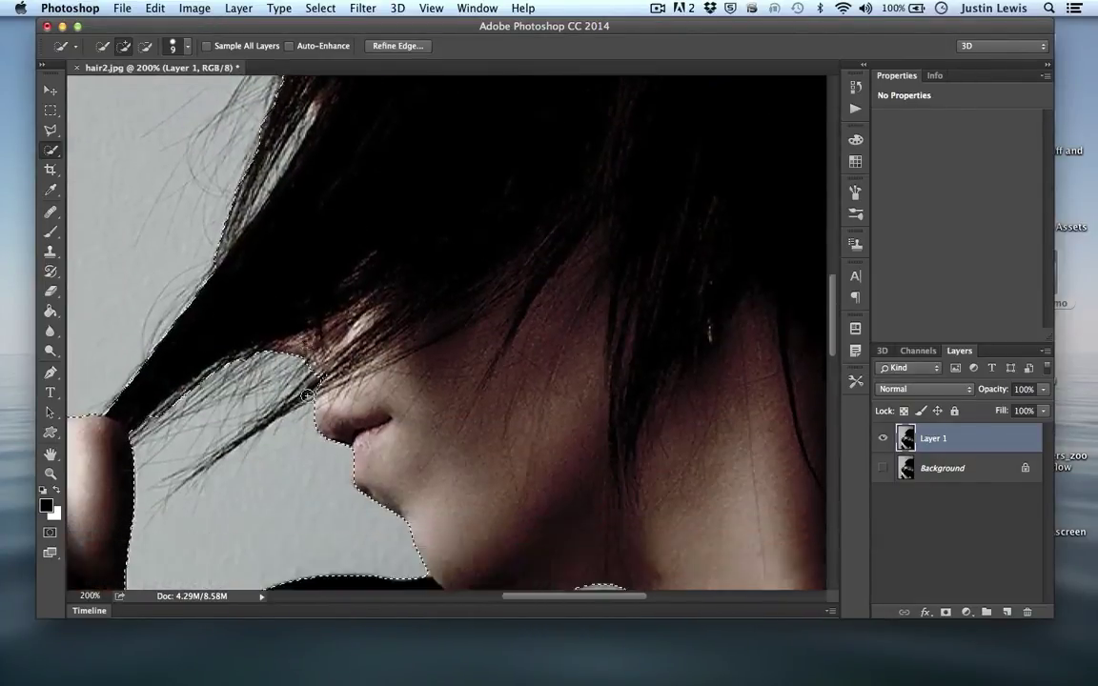
{"action": "scroll", "coordinate": [307, 394], "scroll_direction": "down", "scroll_amount": 1}
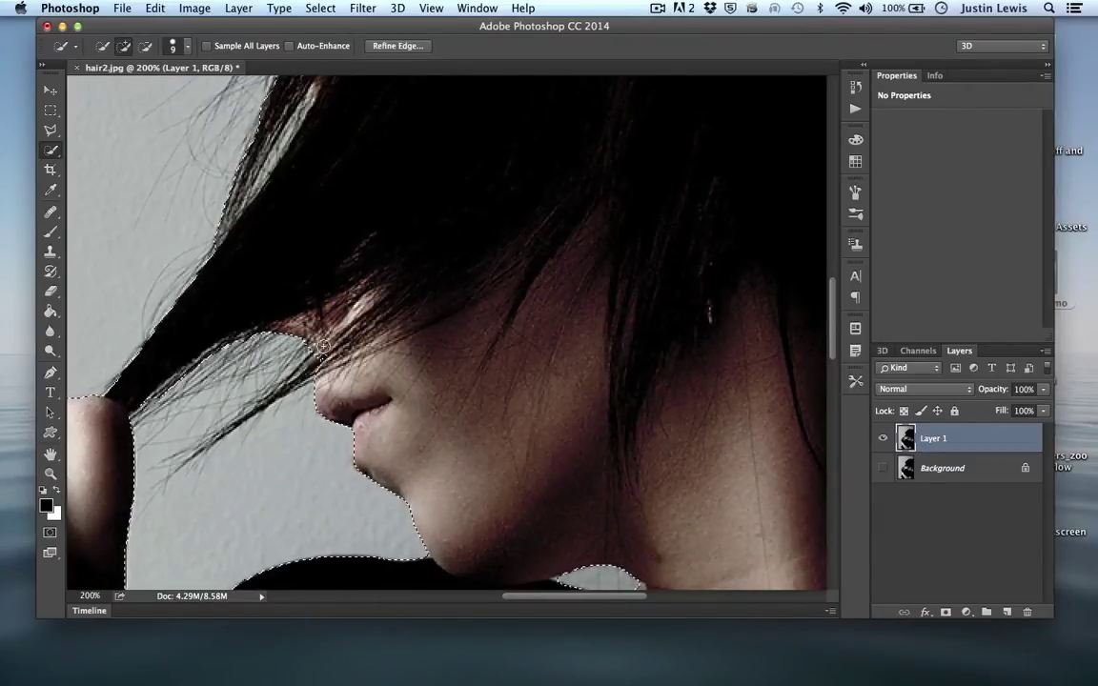
{"action": "mouse_move", "coordinate": [323, 345]}
{"action": "left_mouse_down"}
{"action": "mouse_move", "coordinate": [345, 360]}
{"action": "mouse_move", "coordinate": [334, 363]}
{"action": "left_mouse_up"}
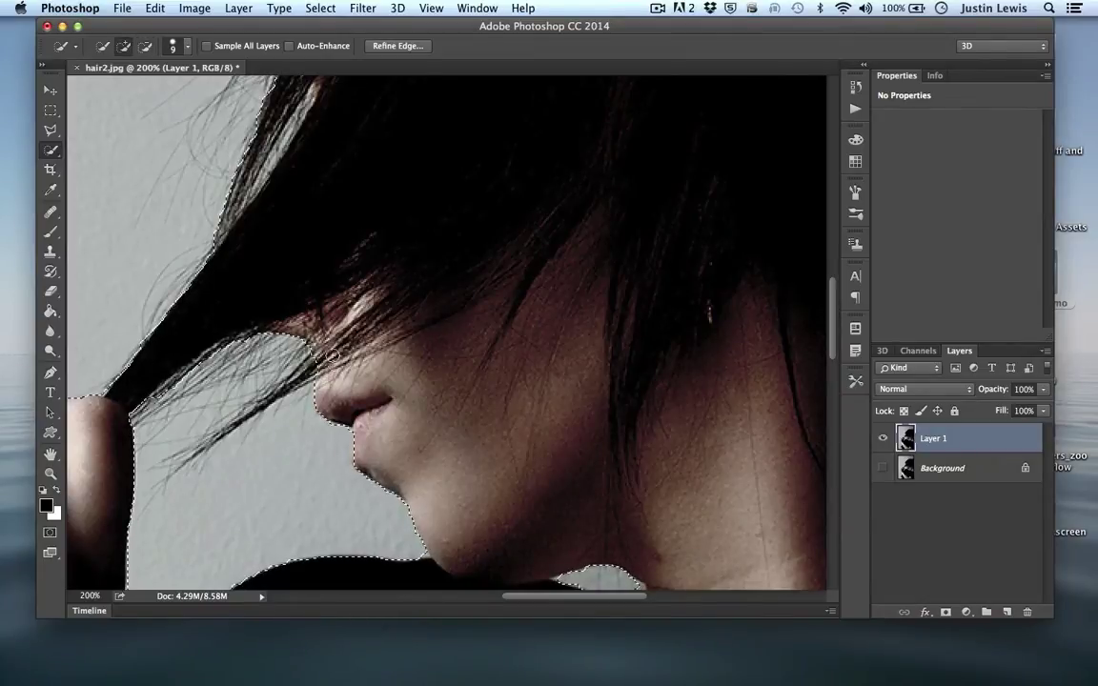
Step: Examine the fine loose strands around the hand and face against the selection edge
{"action": "scroll", "coordinate": [262, 484], "scroll_direction": "left", "scroll_amount": 4}
{"action": "scroll", "coordinate": [332, 392], "scroll_direction": "down", "scroll_amount": 1}
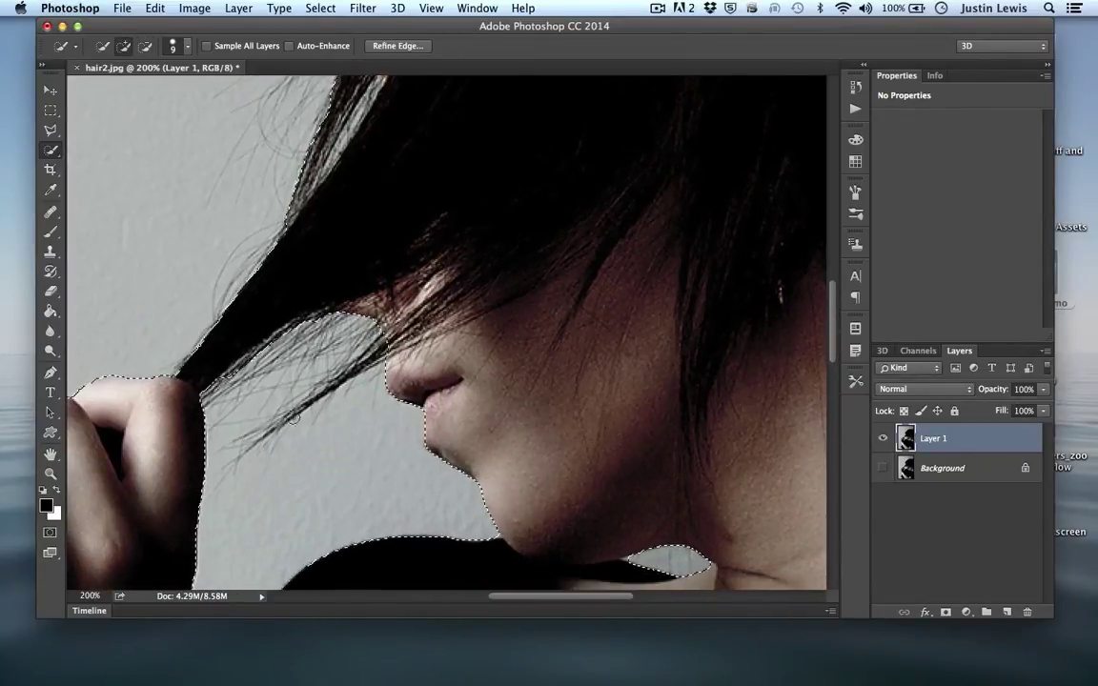
{"action": "scroll", "coordinate": [331, 392], "scroll_direction": "left", "scroll_amount": 5}
{"action": "scroll", "coordinate": [294, 460], "scroll_direction": "up", "scroll_amount": 3}
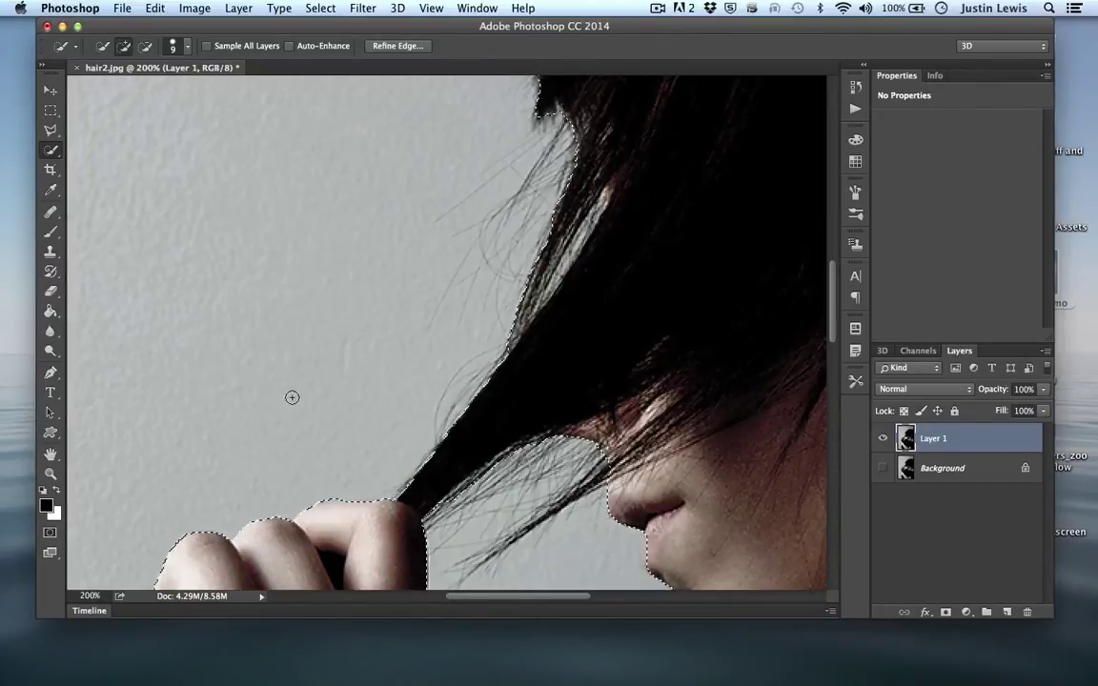
{"action": "scroll", "coordinate": [292, 396], "scroll_direction": "down", "scroll_amount": 10}
{"action": "scroll", "coordinate": [292, 396], "scroll_direction": "right", "scroll_amount": 10}
{"action": "scroll", "coordinate": [292, 396], "scroll_direction": "up", "scroll_amount": 5}
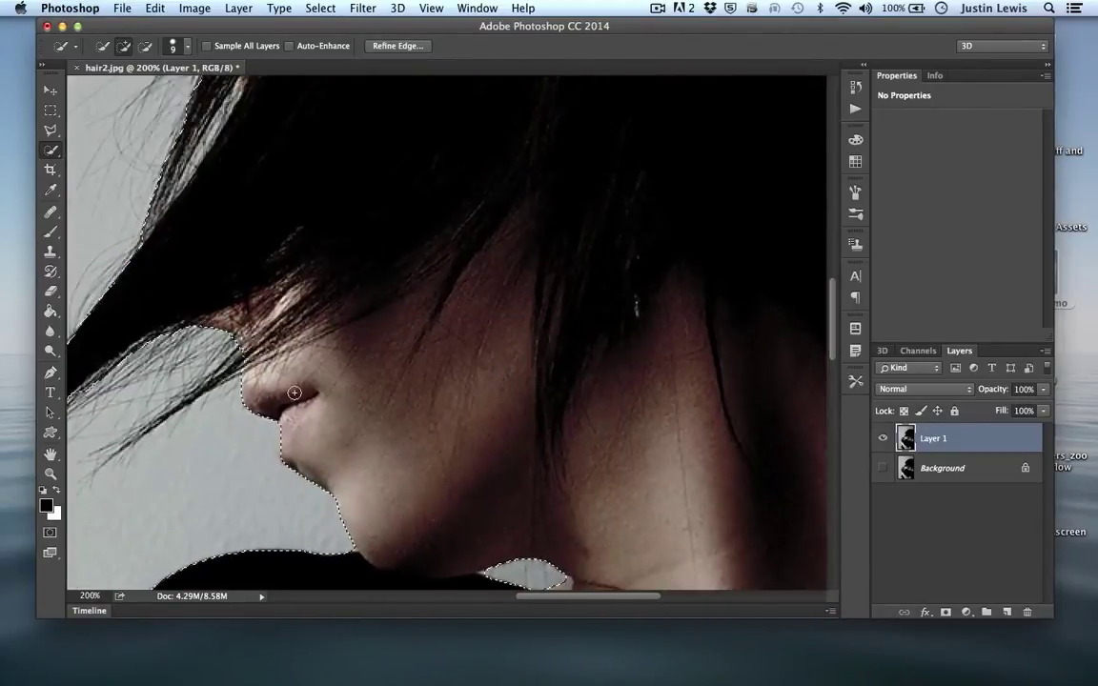
{"action": "scroll", "coordinate": [294, 393], "scroll_direction": "up", "scroll_amount": 5}
{"action": "key", "text": "super+minus"}
{"action": "key", "text": "super+minus"}
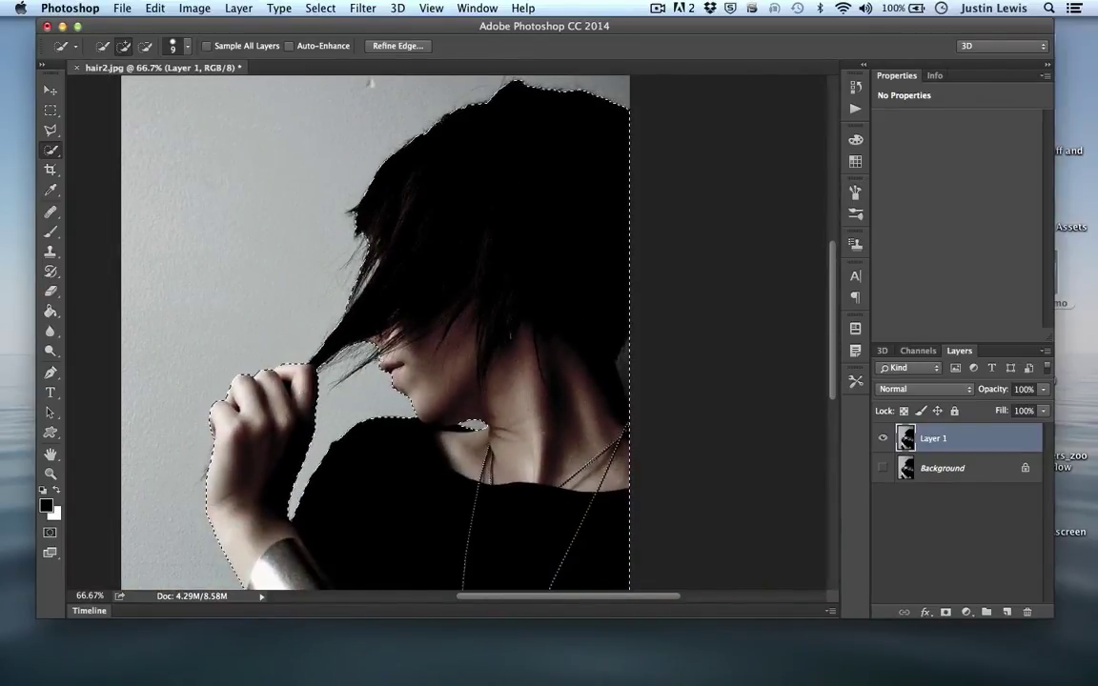
Step: Open Refine Edge for the selection and compare the On Black and On White previews before returning to Overlay
{"action": "left_click", "coordinate": [398, 46]}
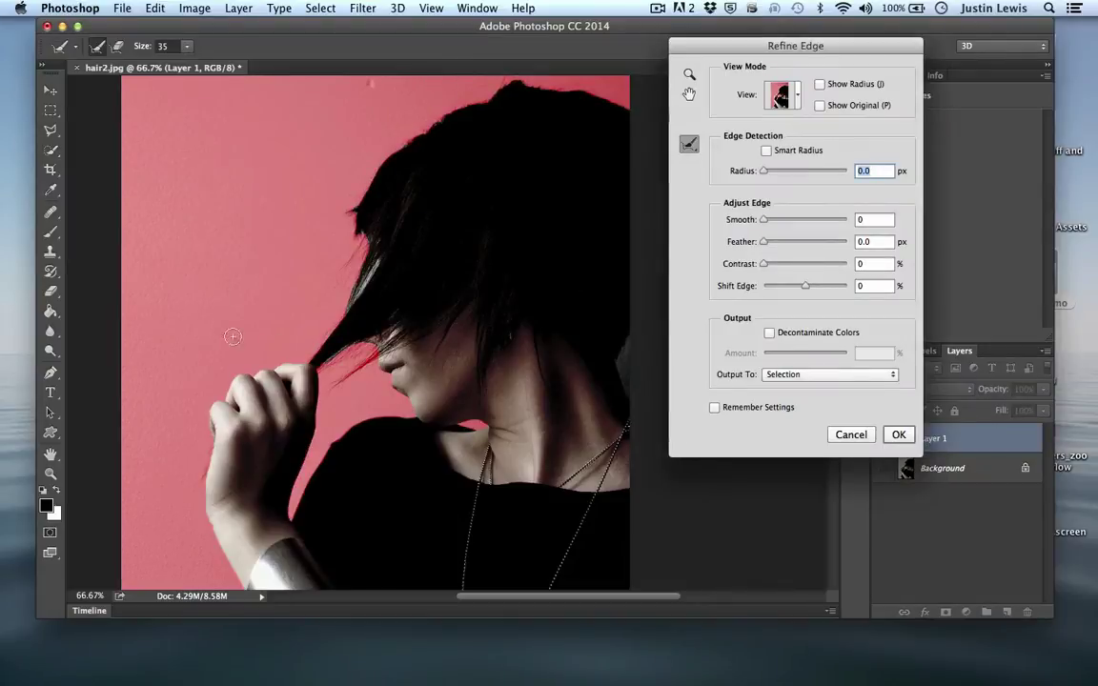
{"action": "left_click", "coordinate": [781, 97]}
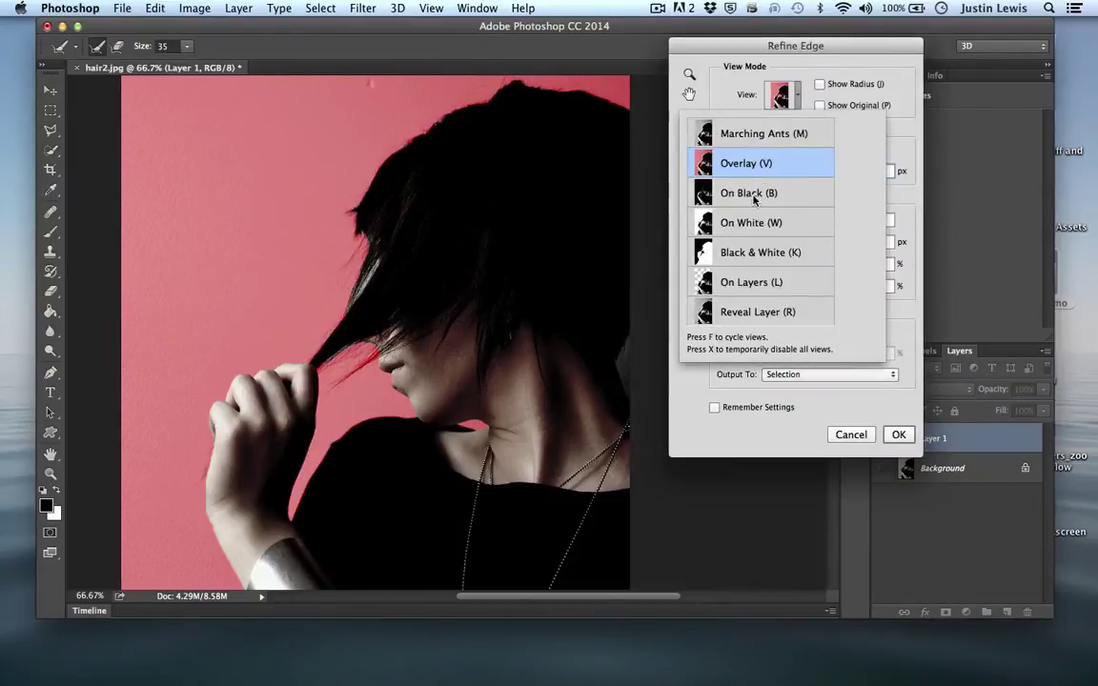
{"action": "left_click", "coordinate": [753, 194]}
{"action": "left_click", "coordinate": [781, 95]}
{"action": "left_click", "coordinate": [758, 225]}
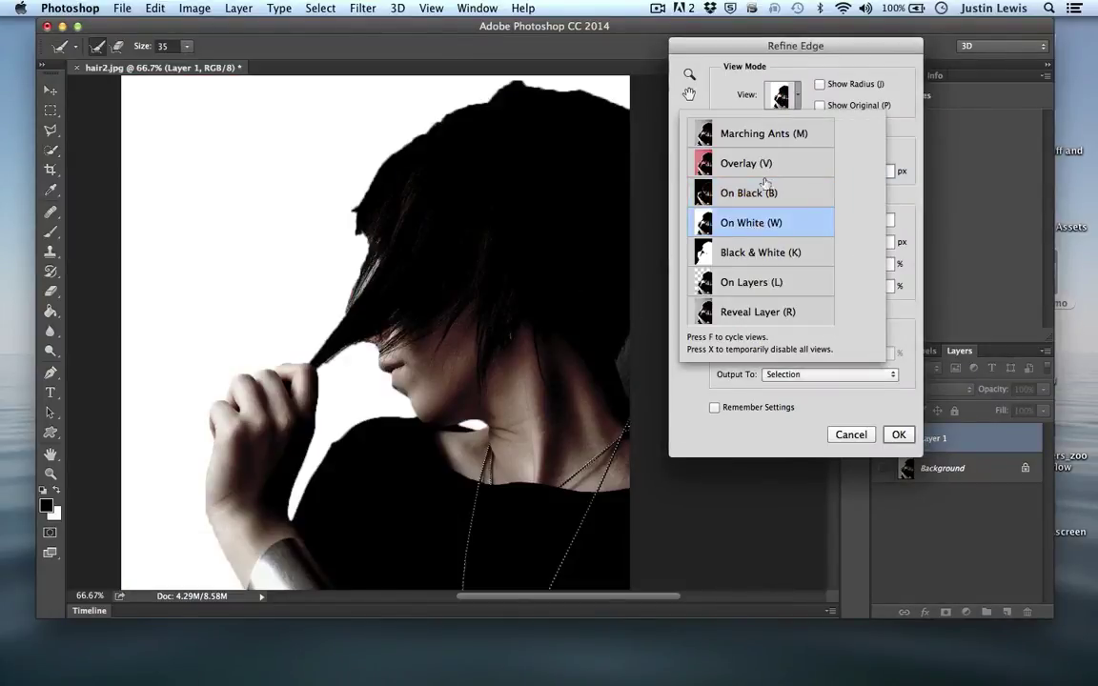
{"action": "left_click", "coordinate": [765, 166]}
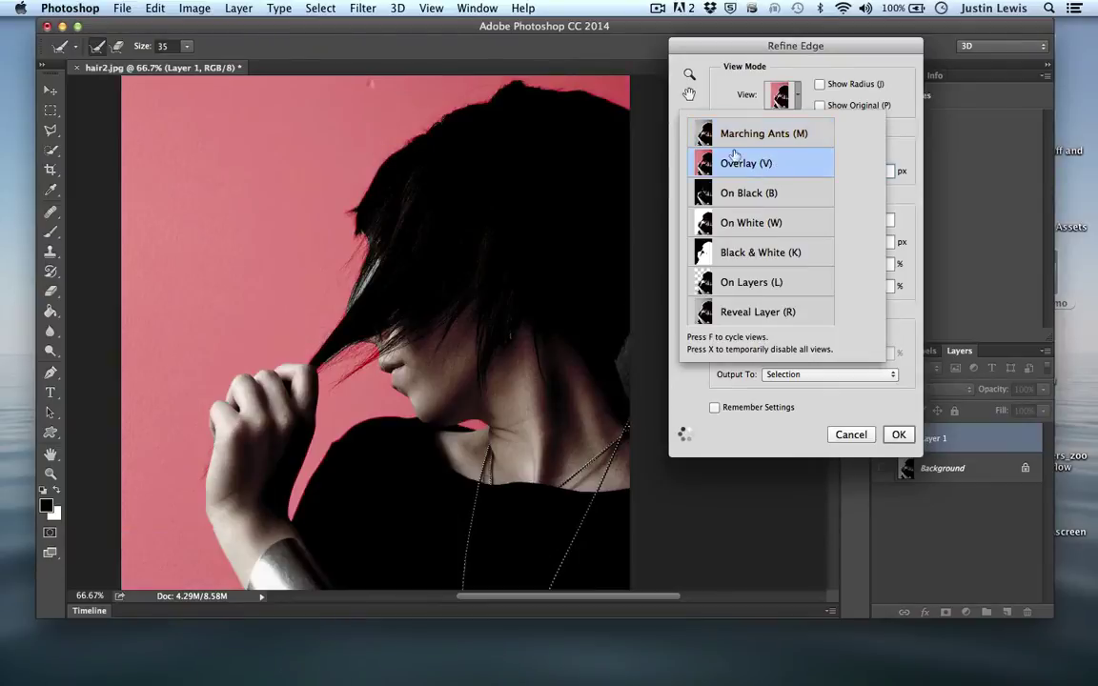
{"action": "left_click", "coordinate": [789, 435]}
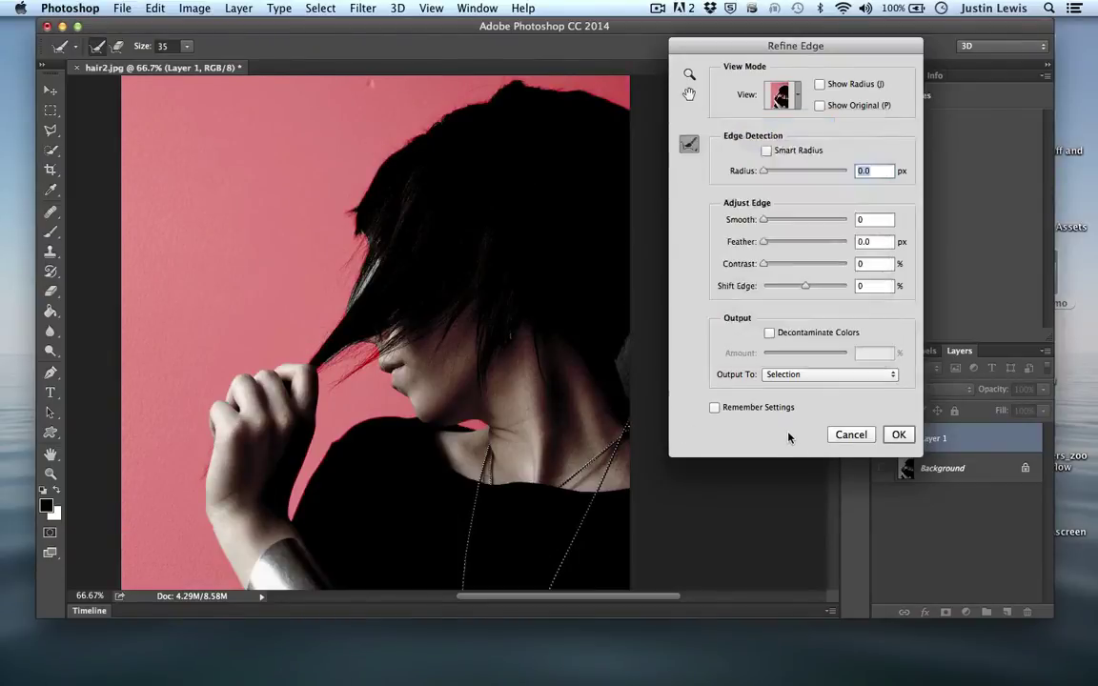
Step: Move the Refine Edge dialog clear of the photo and examine the hair outline in the Overlay view
{"action": "left_click_drag", "start_coordinate": [761, 56], "coordinate": [844, 34]}
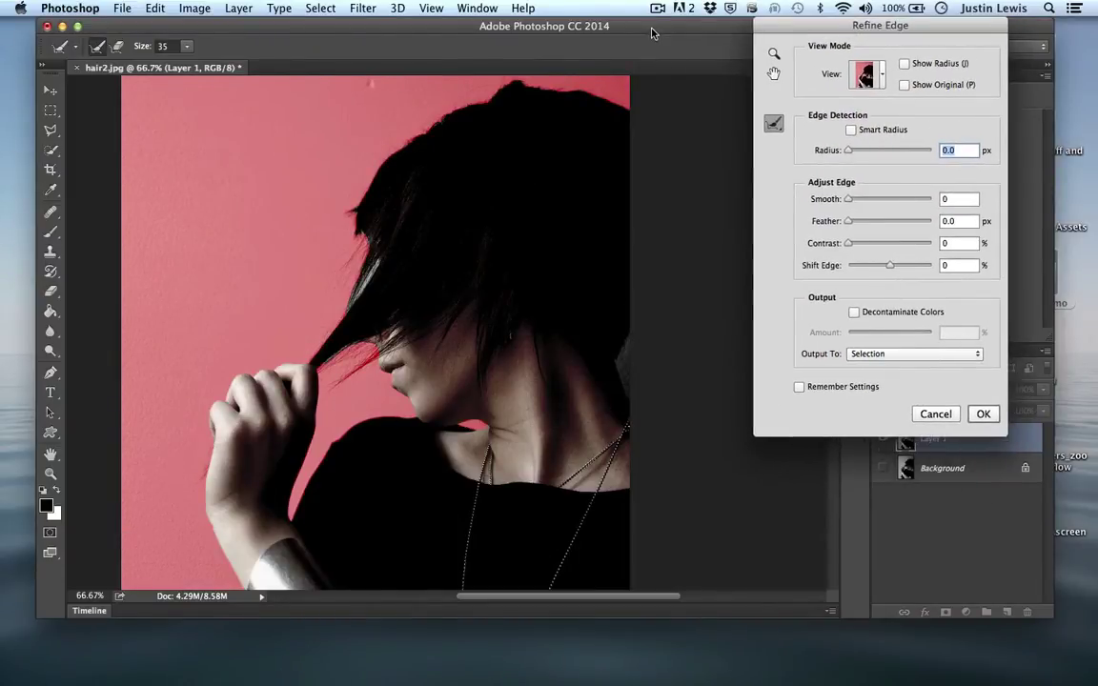
{"action": "left_click_drag", "start_coordinate": [653, 32], "coordinate": [653, 48]}
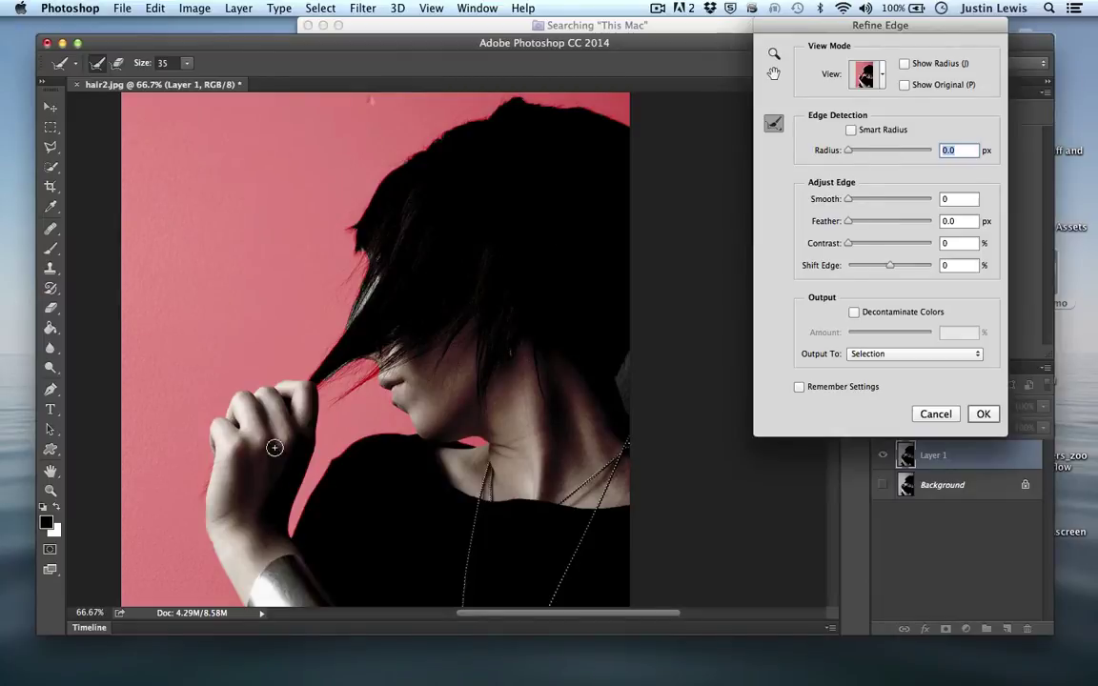
{"action": "key", "text": "super+plus"}
{"action": "key", "text": "super+plus"}
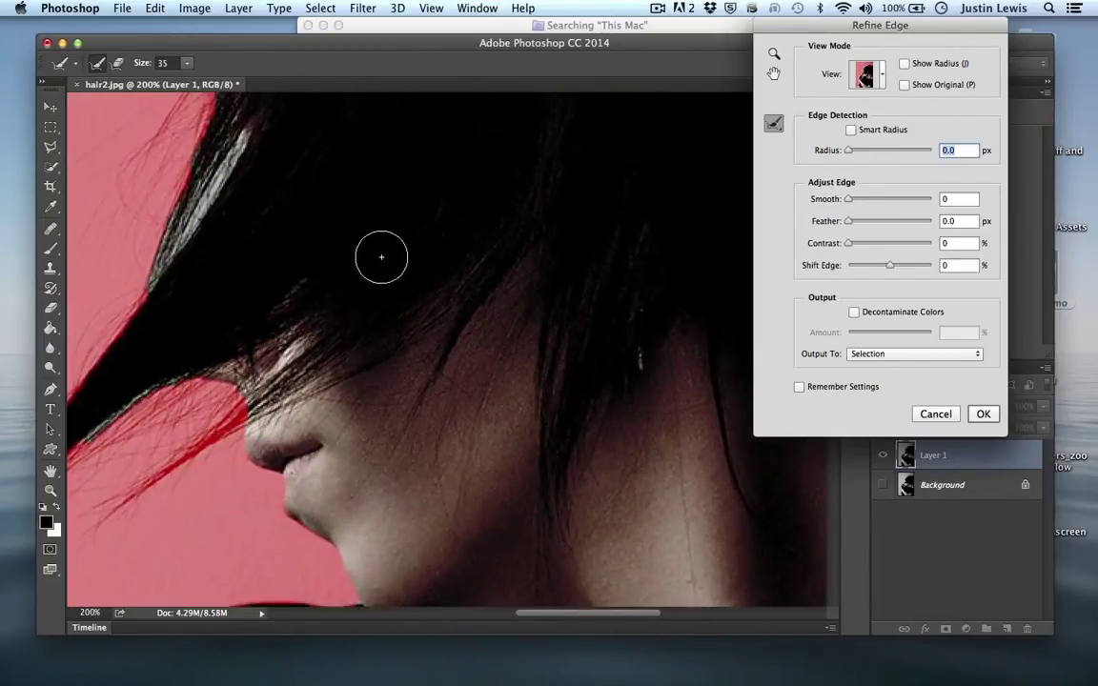
{"action": "scroll", "coordinate": [380, 257], "scroll_direction": "up", "scroll_amount": 3}
{"action": "scroll", "coordinate": [378, 256], "scroll_direction": "left", "scroll_amount": 2}
{"action": "scroll", "coordinate": [377, 256], "scroll_direction": "up", "scroll_amount": 10}
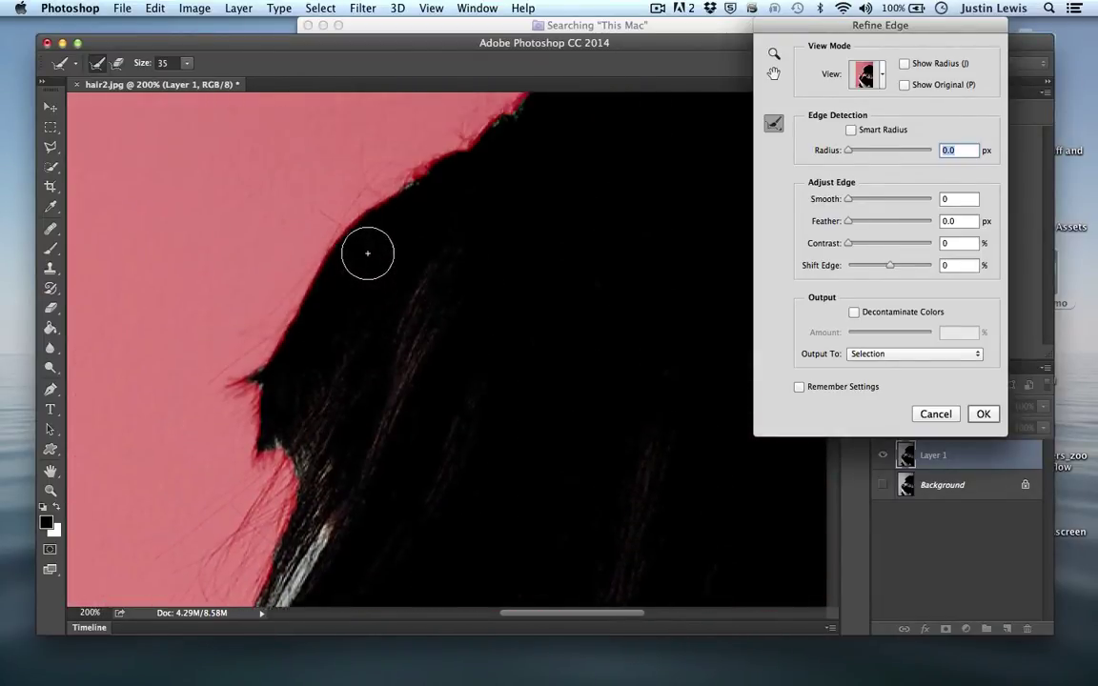
{"action": "scroll", "coordinate": [366, 255], "scroll_direction": "up", "scroll_amount": 5}
{"action": "scroll", "coordinate": [367, 255], "scroll_direction": "right", "scroll_amount": 2}
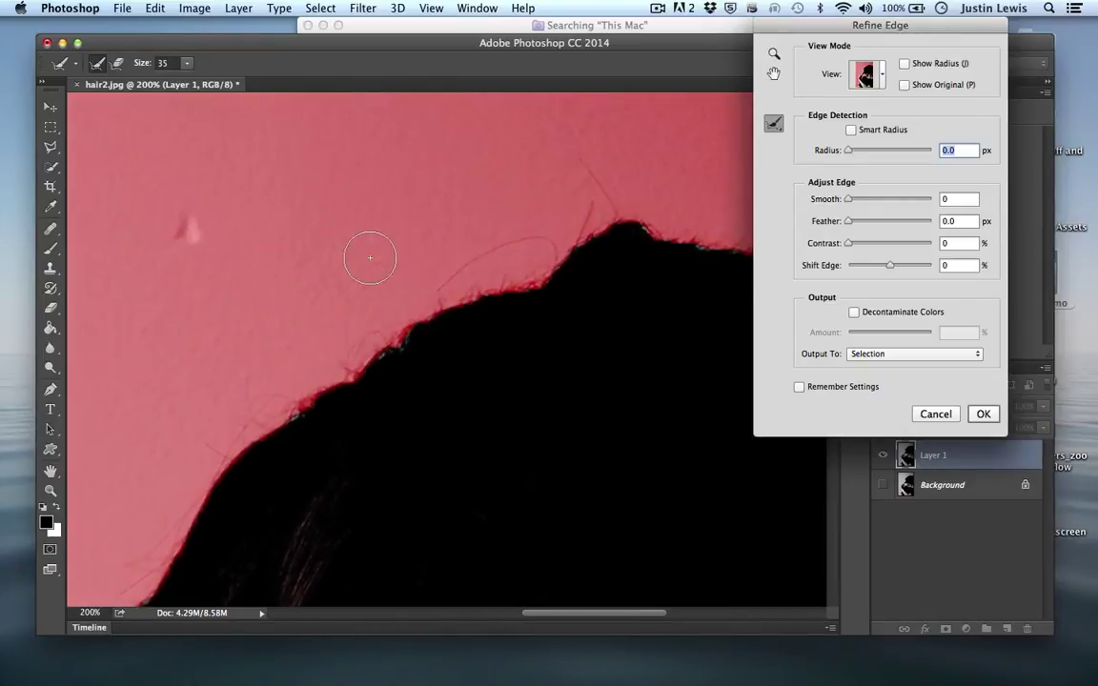
{"action": "scroll", "coordinate": [368, 256], "scroll_direction": "down", "scroll_amount": 1}
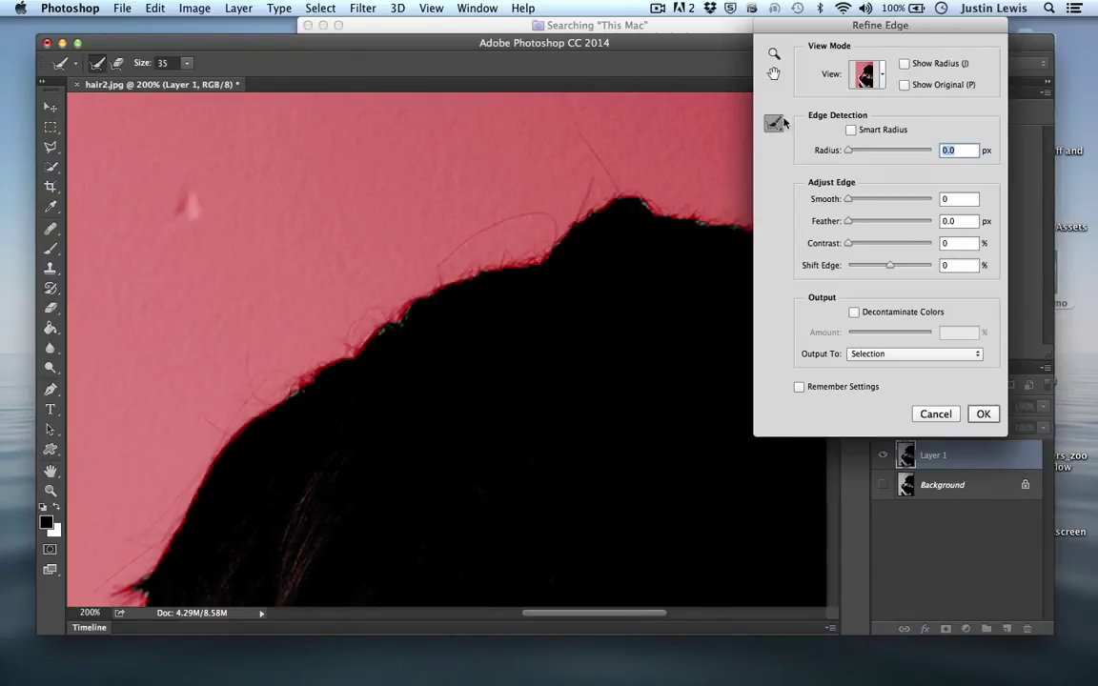
Step: Brush the hair outline over the top of the head with the Refine Radius Tool at size 15 and clean up the inner band
{"action": "left_click", "coordinate": [771, 124]}
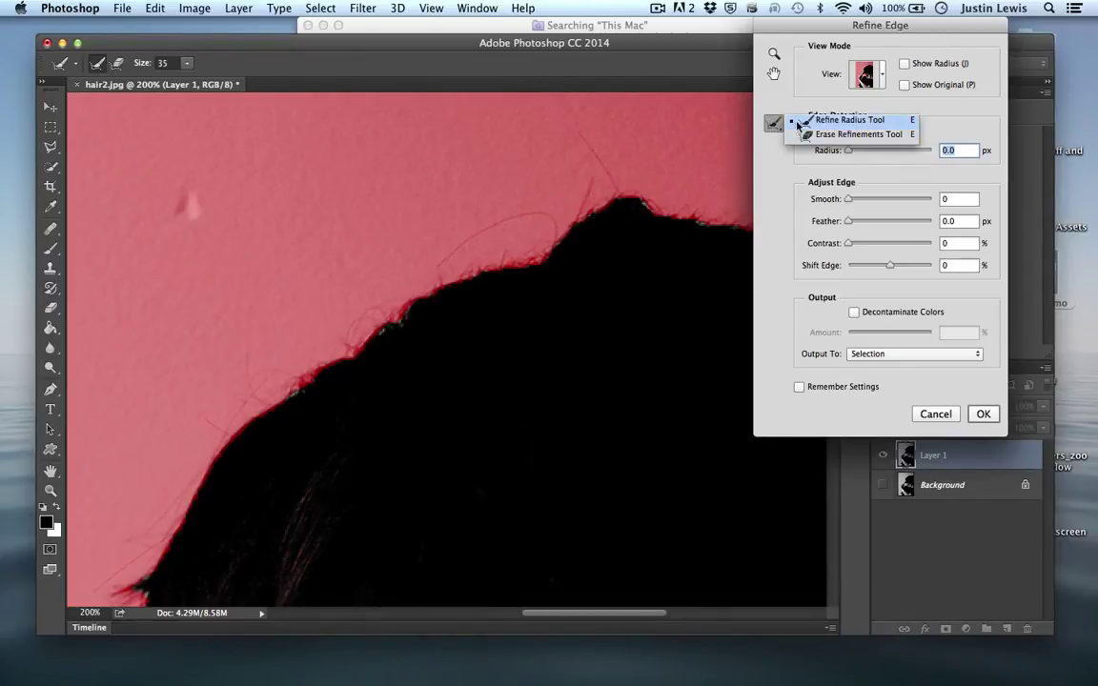
{"action": "left_click", "coordinate": [805, 122]}
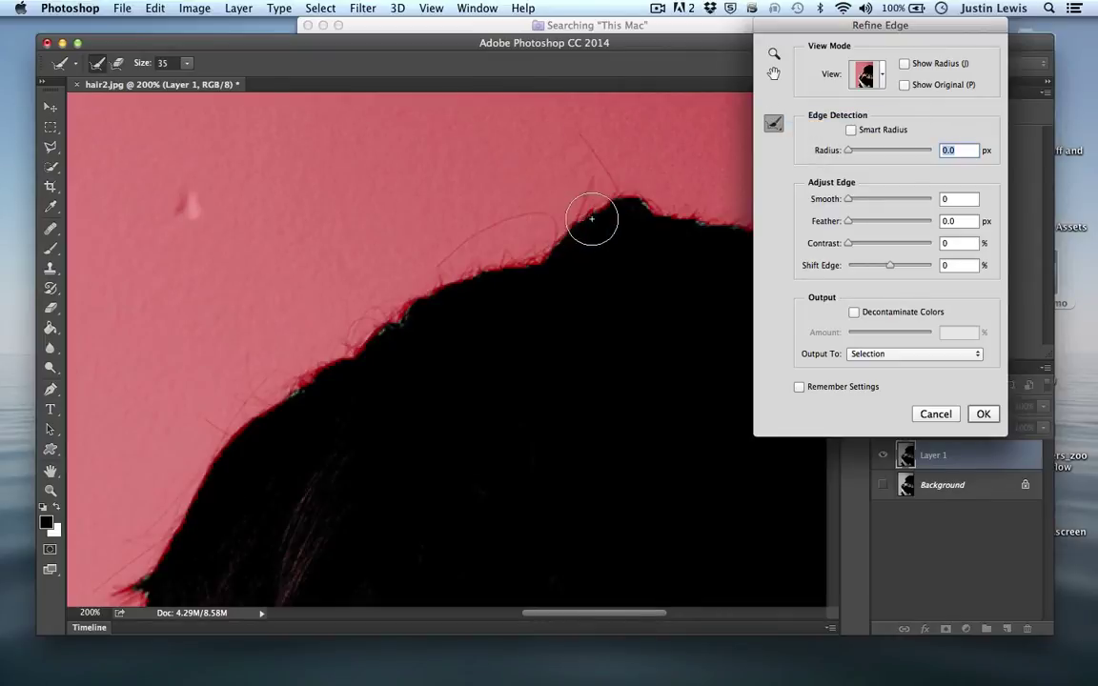
{"action": "key", "text": "bracketleft"}
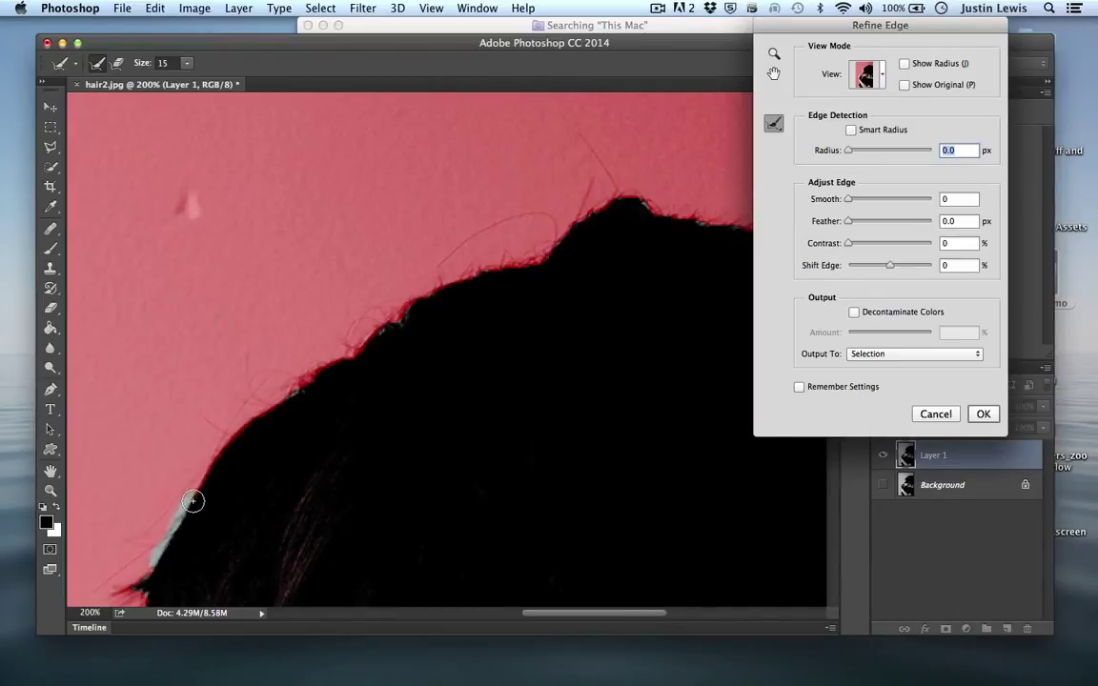
{"action": "left_click_drag", "start_coordinate": [193, 499], "coordinate": [240, 433]}
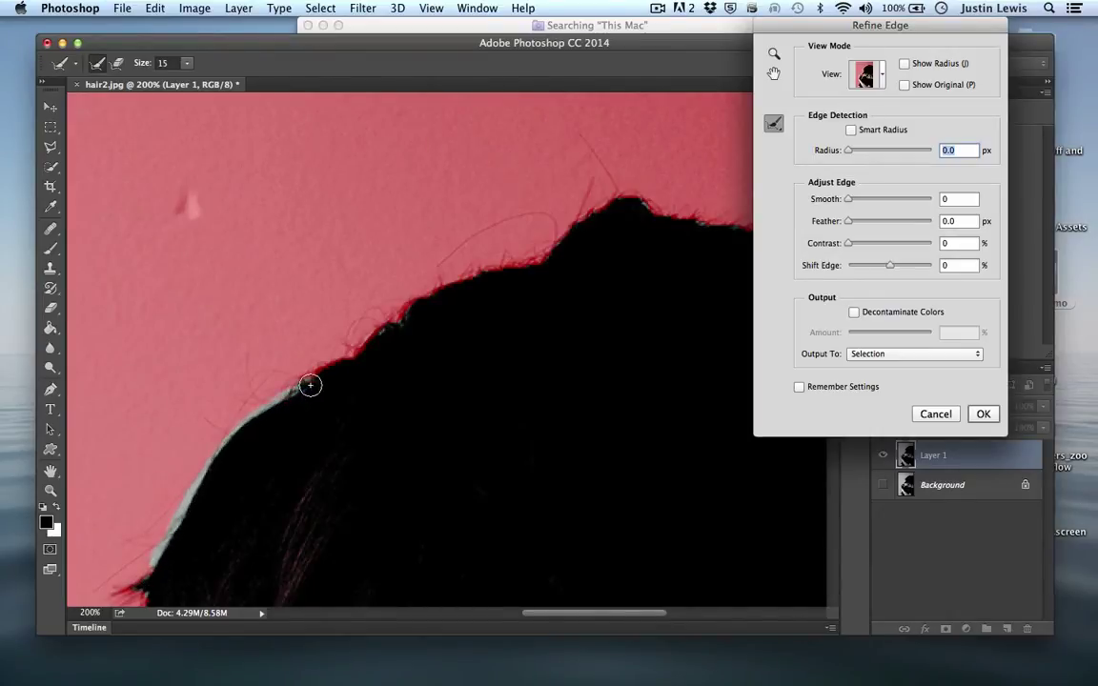
{"action": "mouse_move", "coordinate": [365, 346]}
{"action": "left_mouse_down"}
{"action": "mouse_move", "coordinate": [449, 284]}
{"action": "mouse_move", "coordinate": [555, 252]}
{"action": "mouse_move", "coordinate": [631, 196]}
{"action": "mouse_move", "coordinate": [660, 218]}
{"action": "mouse_move", "coordinate": [745, 232]}
{"action": "left_mouse_up"}
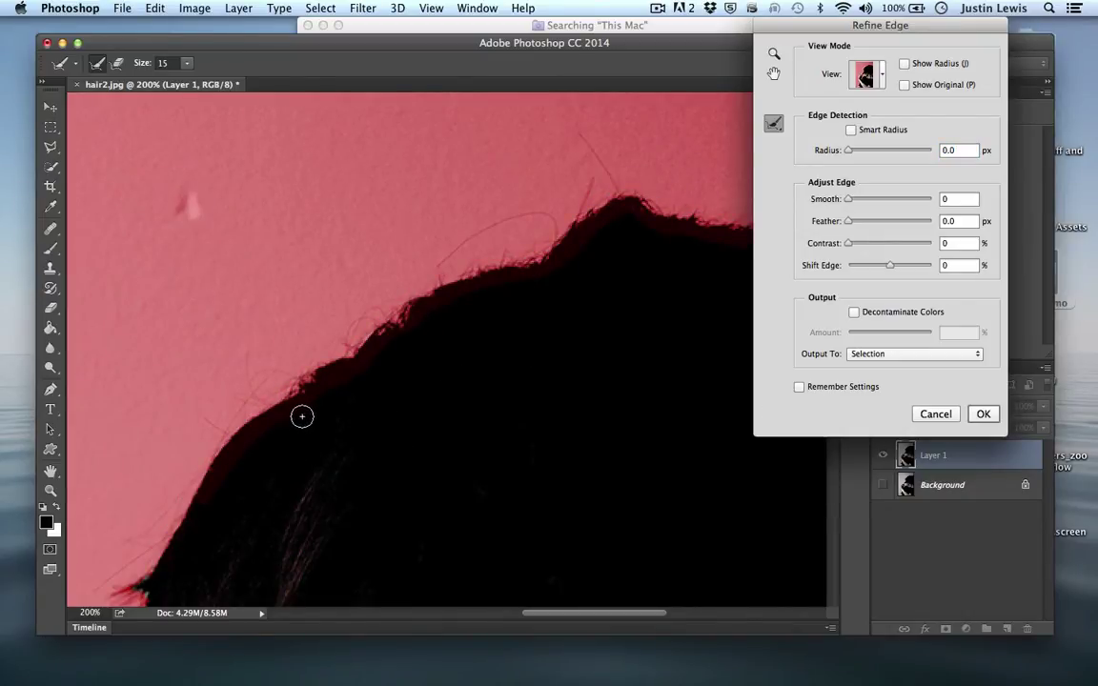
{"action": "mouse_move", "coordinate": [282, 426]}
{"action": "left_mouse_down"}
{"action": "mouse_move", "coordinate": [345, 382]}
{"action": "mouse_move", "coordinate": [224, 476]}
{"action": "mouse_move", "coordinate": [426, 317]}
{"action": "mouse_move", "coordinate": [552, 267]}
{"action": "mouse_move", "coordinate": [611, 222]}
{"action": "mouse_move", "coordinate": [657, 228]}
{"action": "left_mouse_up"}
Step: Refine the hair outline from the crown to the photo's right edge and erase the excess refinement inside the hair
{"action": "scroll", "coordinate": [283, 410], "scroll_direction": "right", "scroll_amount": 3}
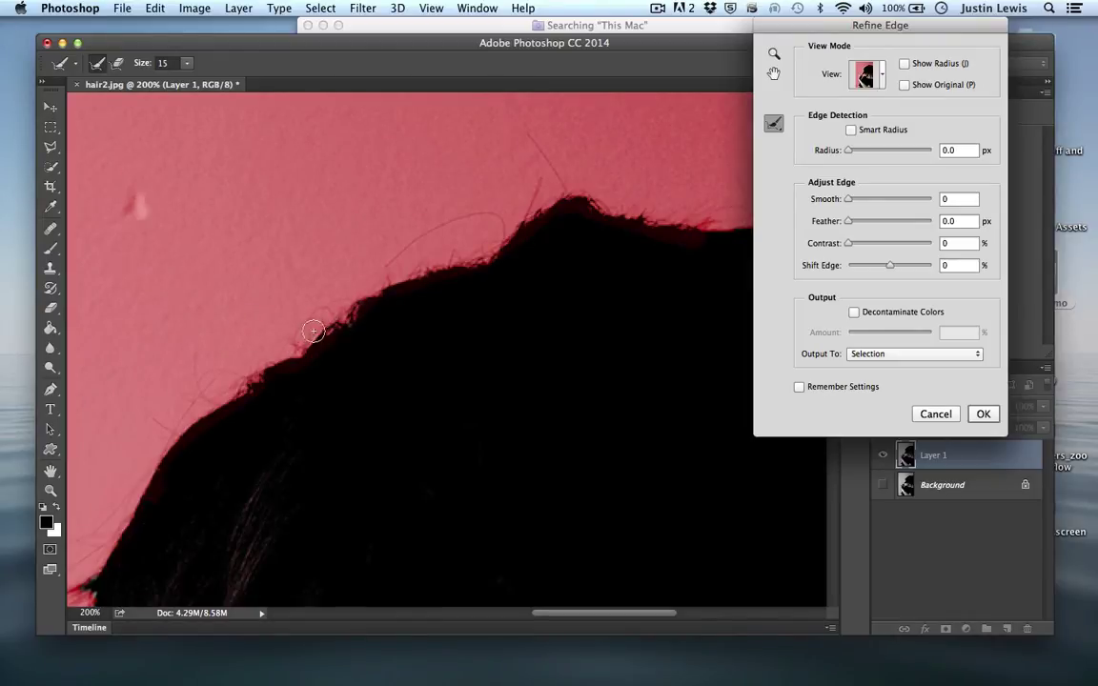
{"action": "scroll", "coordinate": [344, 397], "scroll_direction": "right", "scroll_amount": 10}
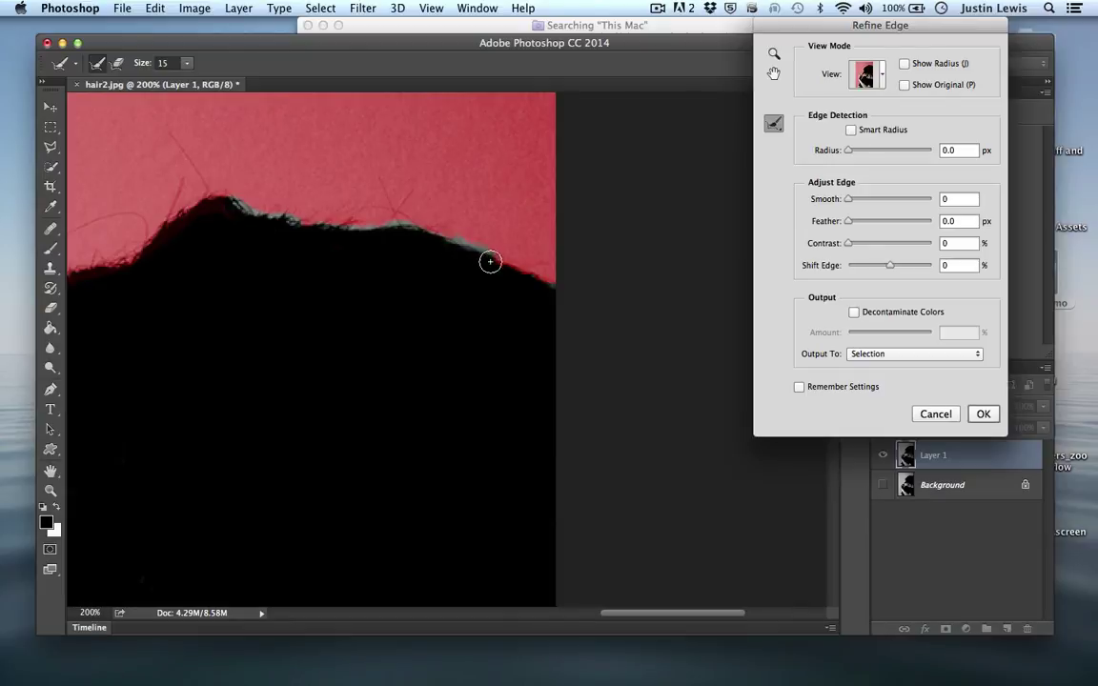
{"action": "left_click_drag", "start_coordinate": [502, 272], "coordinate": [552, 298]}
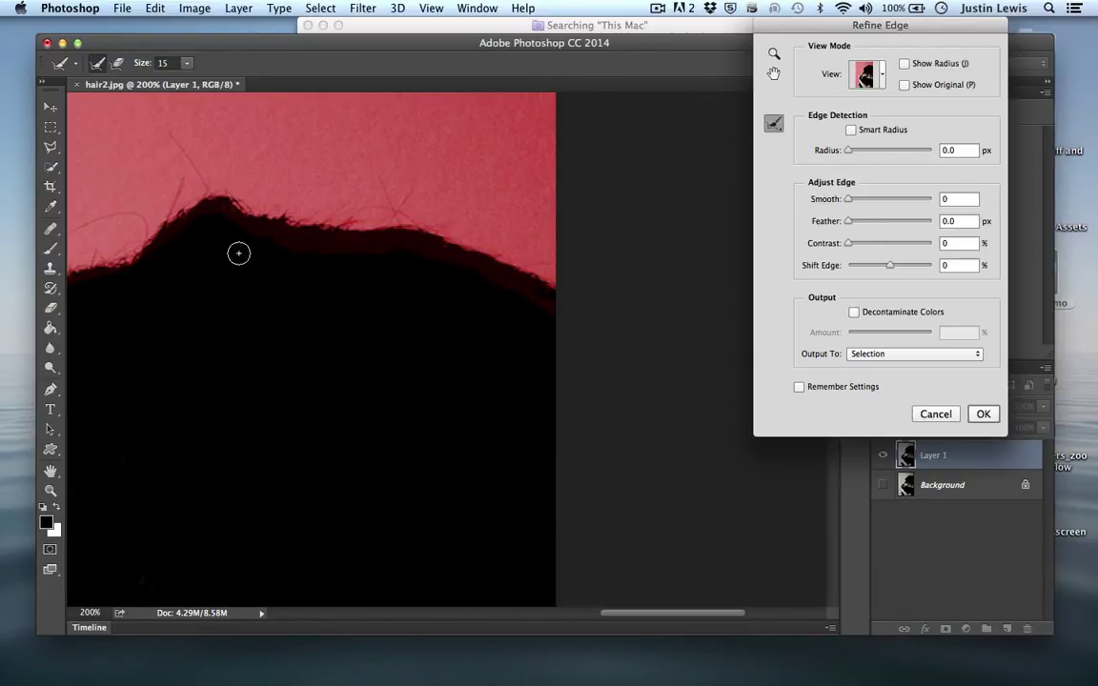
{"action": "key", "text": "alt"}
{"action": "mouse_move", "coordinate": [213, 217]}
{"action": "left_mouse_down"}
{"action": "mouse_move", "coordinate": [296, 246]}
{"action": "mouse_move", "coordinate": [408, 250]}
{"action": "mouse_move", "coordinate": [522, 296]}
{"action": "left_mouse_up"}
Step: Refine the ragged hair edge above the hand, including the bright wall gap between the hanging strands
{"action": "scroll", "coordinate": [284, 540], "scroll_direction": "left", "scroll_amount": 10}
{"action": "scroll", "coordinate": [291, 545], "scroll_direction": "down", "scroll_amount": 5}
{"action": "scroll", "coordinate": [292, 541], "scroll_direction": "left", "scroll_amount": 10}
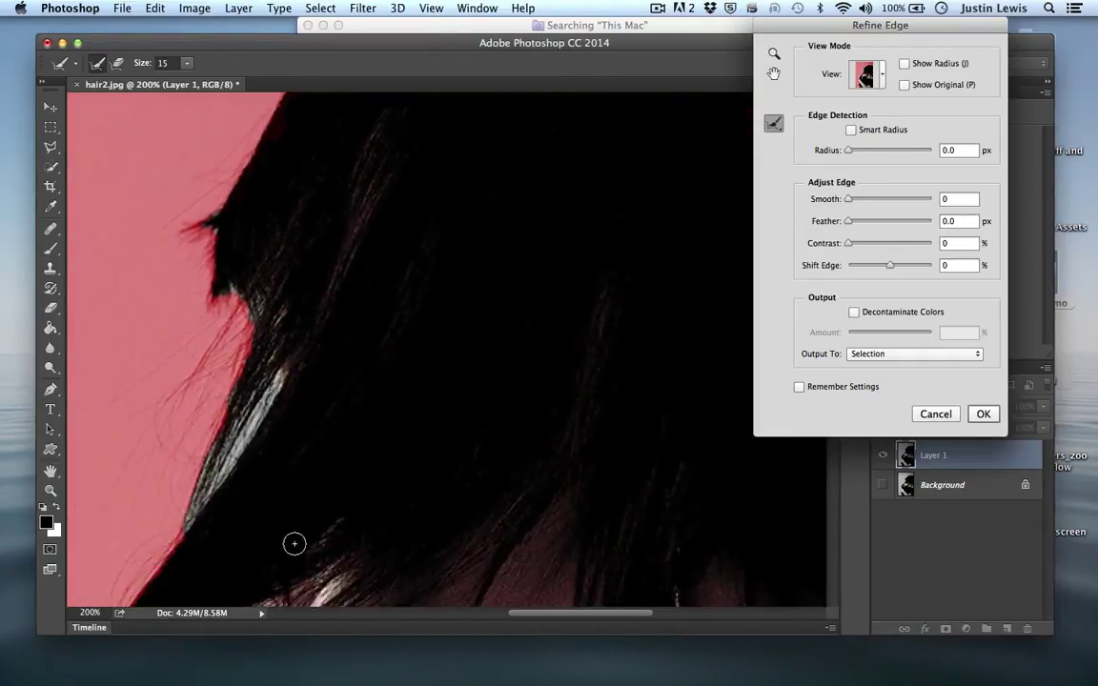
{"action": "scroll", "coordinate": [446, 162], "scroll_direction": "right", "scroll_amount": 8}
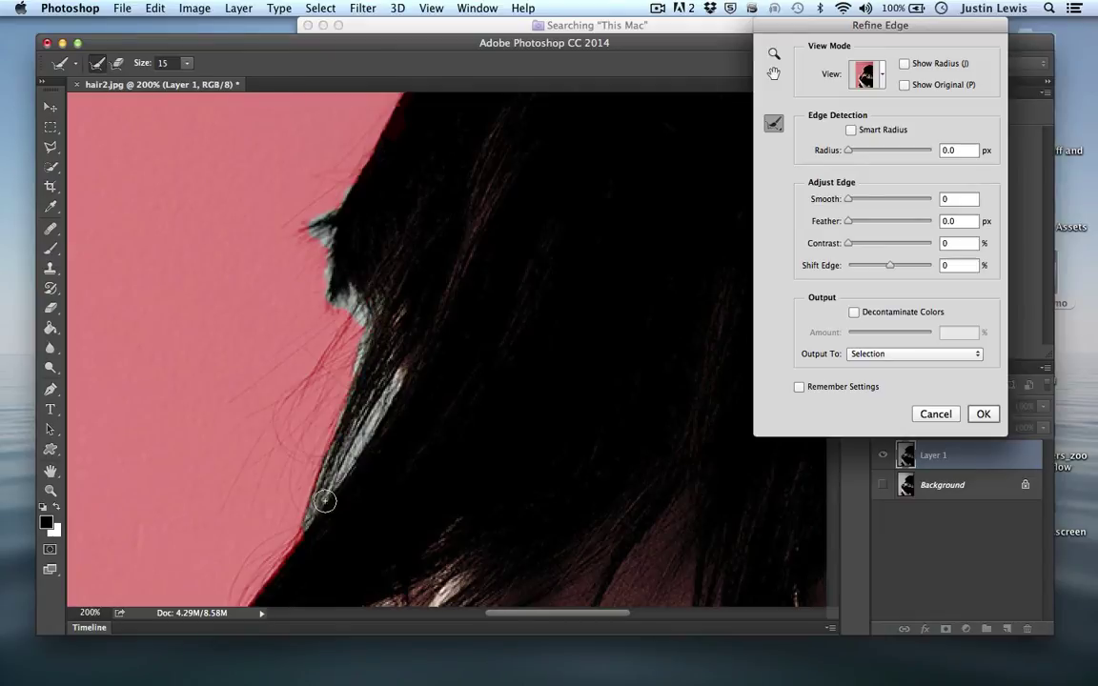
{"action": "mouse_move", "coordinate": [324, 499]}
{"action": "left_mouse_down"}
{"action": "mouse_move", "coordinate": [387, 360]}
{"action": "mouse_move", "coordinate": [399, 291]}
{"action": "mouse_move", "coordinate": [379, 296]}
{"action": "mouse_move", "coordinate": [382, 346]}
{"action": "mouse_move", "coordinate": [273, 589]}
{"action": "left_mouse_up"}
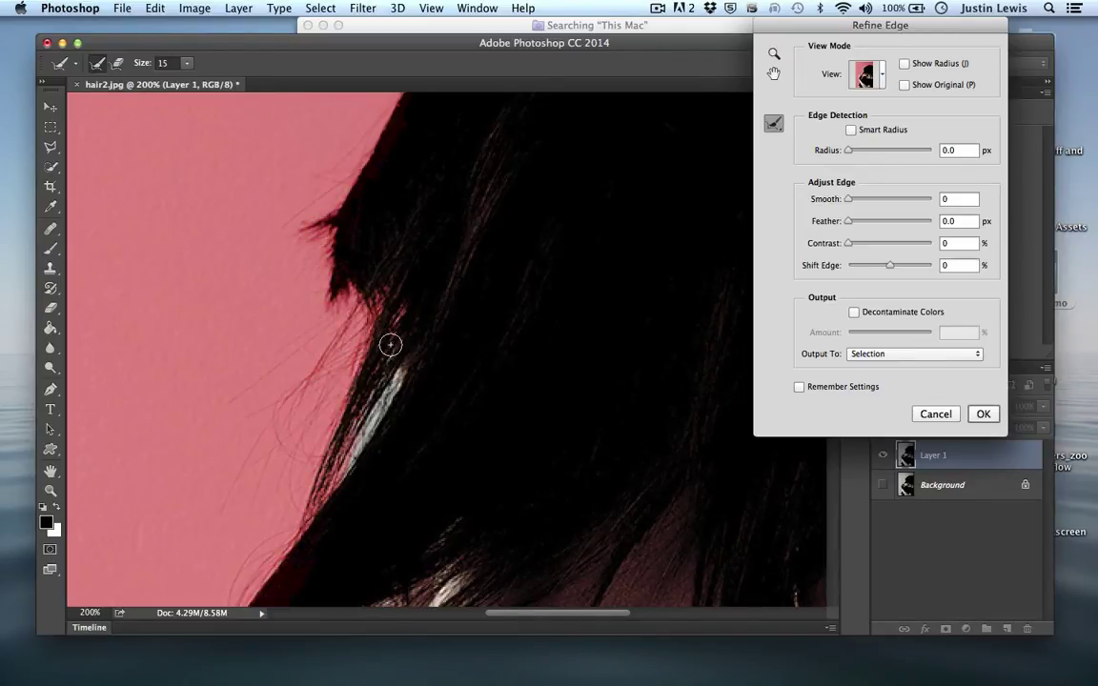
{"action": "key", "text": "alt"}
{"action": "mouse_move", "coordinate": [353, 466]}
{"action": "left_mouse_down"}
{"action": "mouse_move", "coordinate": [400, 371]}
{"action": "mouse_move", "coordinate": [354, 455]}
{"action": "left_mouse_up"}
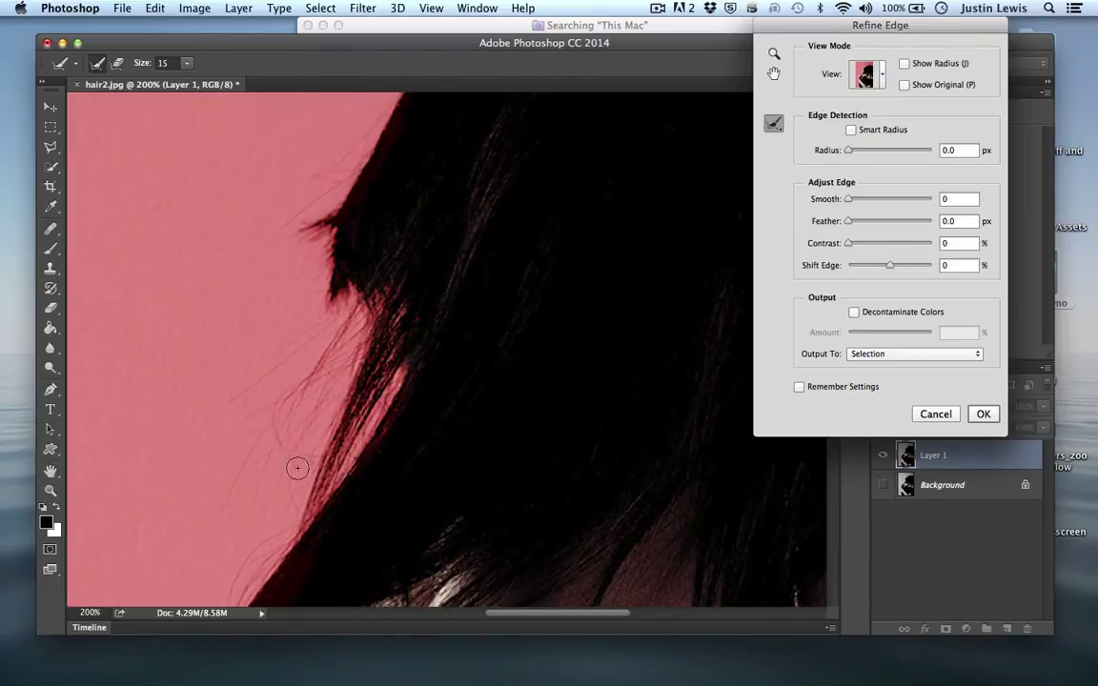
Step: Refine both edges of the hair lock pulled to the hand and the loose strands reaching from the nose
{"action": "scroll", "coordinate": [296, 462], "scroll_direction": "down", "scroll_amount": 5}
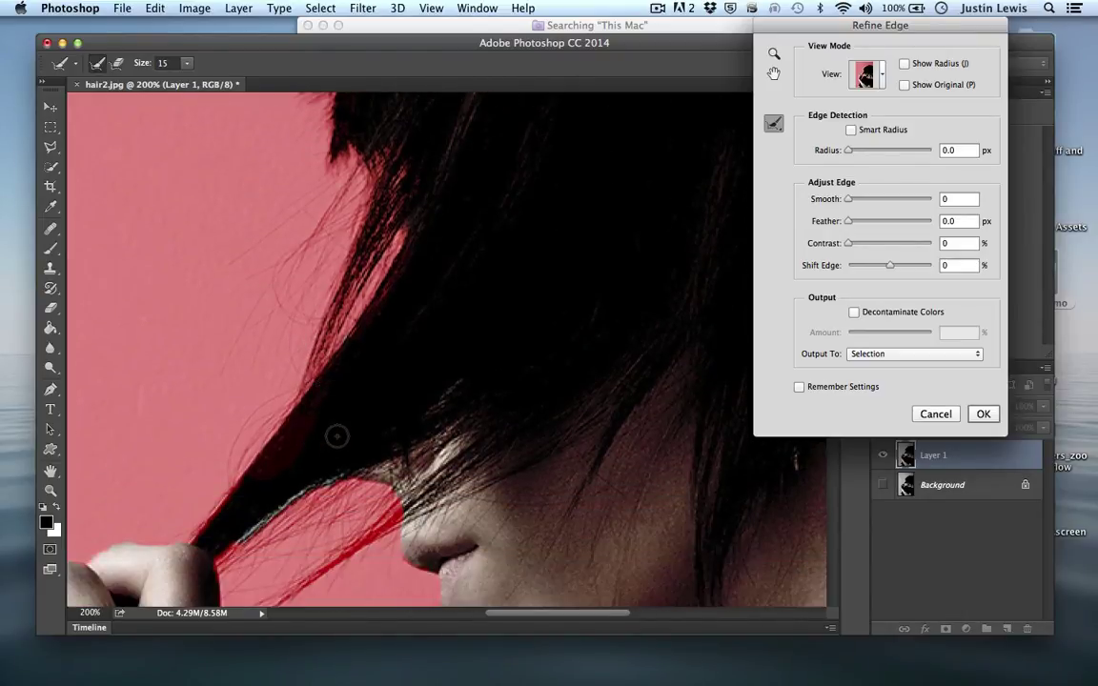
{"action": "scroll", "coordinate": [338, 440], "scroll_direction": "down", "scroll_amount": 3}
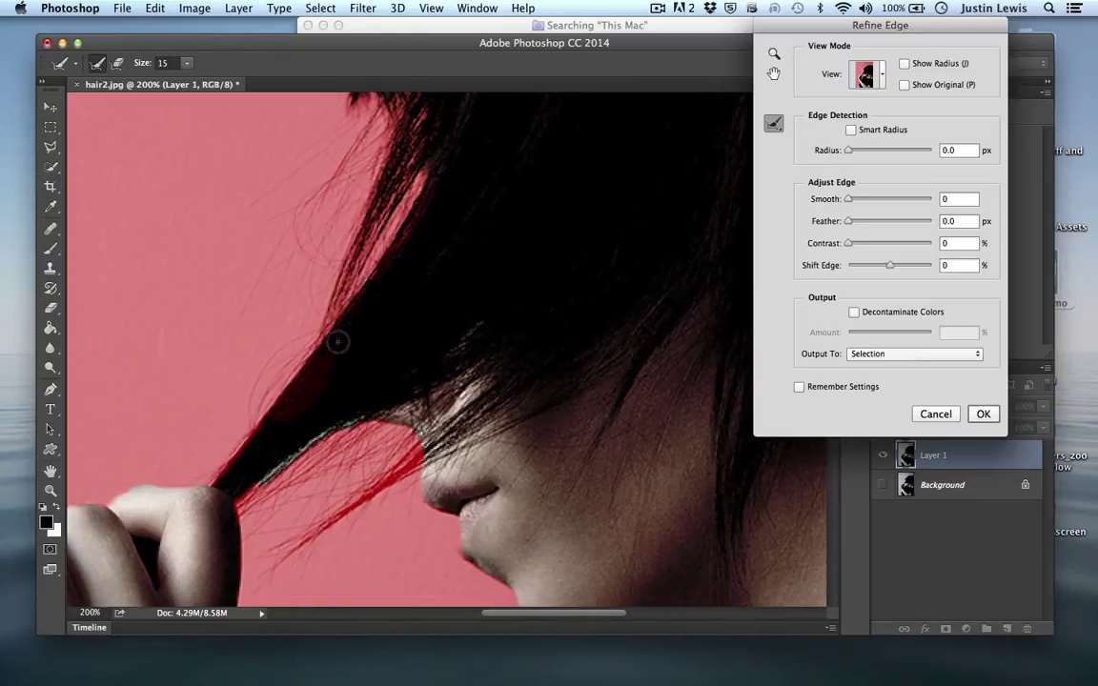
{"action": "left_click_drag", "start_coordinate": [282, 394], "coordinate": [209, 484]}
{"action": "mouse_move", "coordinate": [378, 413]}
{"action": "left_mouse_down"}
{"action": "mouse_move", "coordinate": [271, 473]}
{"action": "mouse_move", "coordinate": [235, 511]}
{"action": "left_mouse_up"}
{"action": "mouse_move", "coordinate": [414, 441]}
{"action": "left_mouse_down"}
{"action": "mouse_move", "coordinate": [330, 516]}
{"action": "mouse_move", "coordinate": [243, 503]}
{"action": "left_mouse_up"}
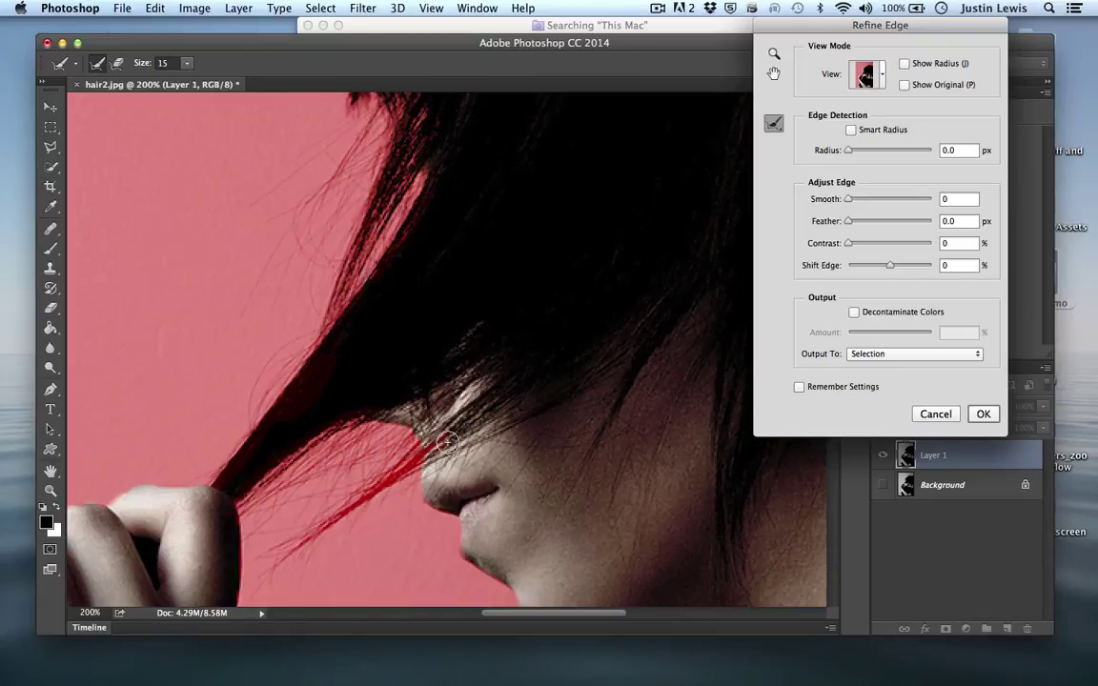
{"action": "left_click_drag", "start_coordinate": [419, 467], "coordinate": [307, 552]}
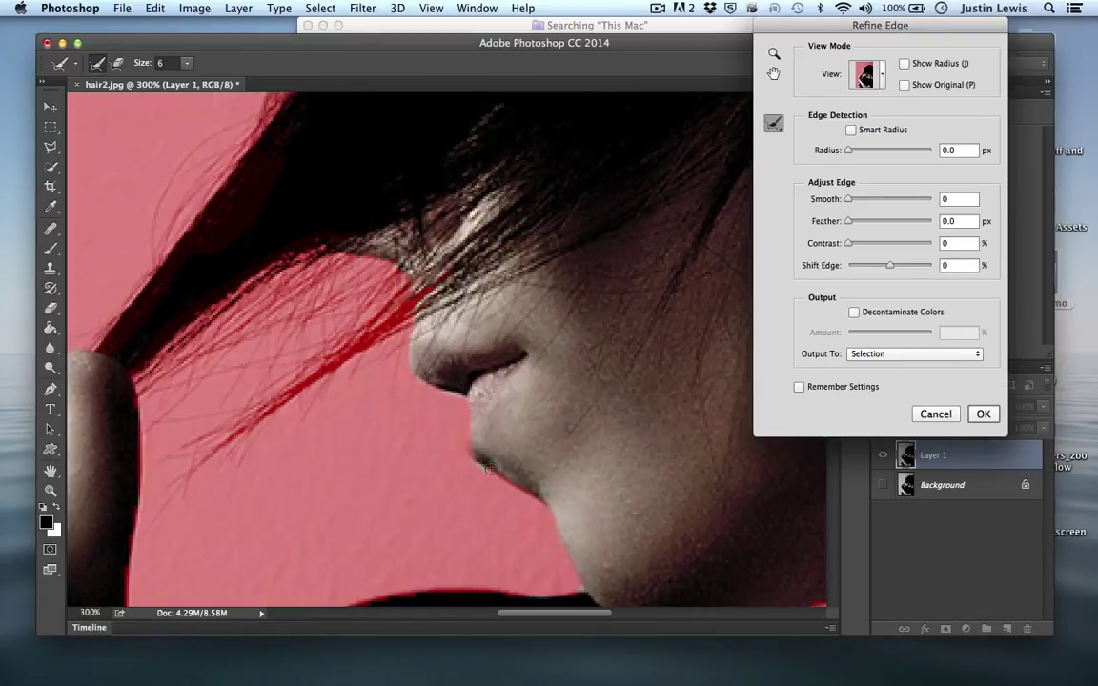
Step: Refine the lip and chin outline with brush size 6 and erase the refinements that cut into the face
{"action": "mouse_move", "coordinate": [493, 472]}
{"action": "left_mouse_down"}
{"action": "mouse_move", "coordinate": [550, 493]}
{"action": "mouse_move", "coordinate": [558, 510]}
{"action": "mouse_move", "coordinate": [534, 490]}
{"action": "mouse_move", "coordinate": [563, 557]}
{"action": "left_mouse_up"}
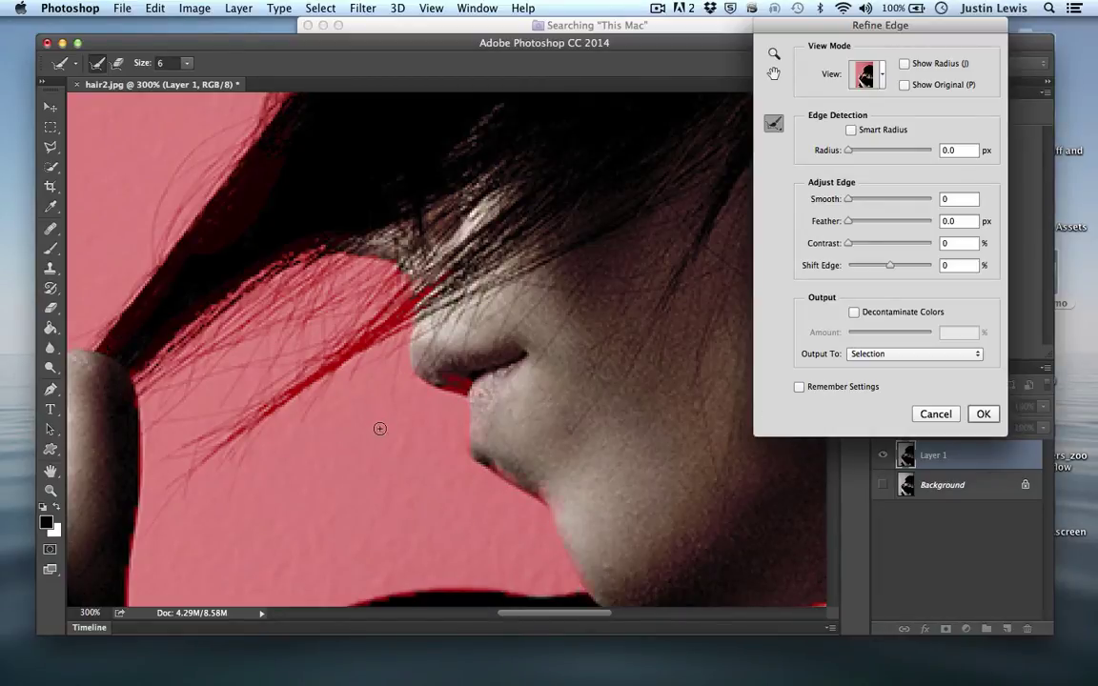
{"action": "scroll", "coordinate": [380, 428], "scroll_direction": "down", "scroll_amount": 3}
{"action": "mouse_move", "coordinate": [465, 274]}
{"action": "left_mouse_down"}
{"action": "mouse_move", "coordinate": [474, 317]}
{"action": "mouse_move", "coordinate": [445, 310]}
{"action": "mouse_move", "coordinate": [489, 332]}
{"action": "mouse_move", "coordinate": [487, 386]}
{"action": "left_mouse_up"}
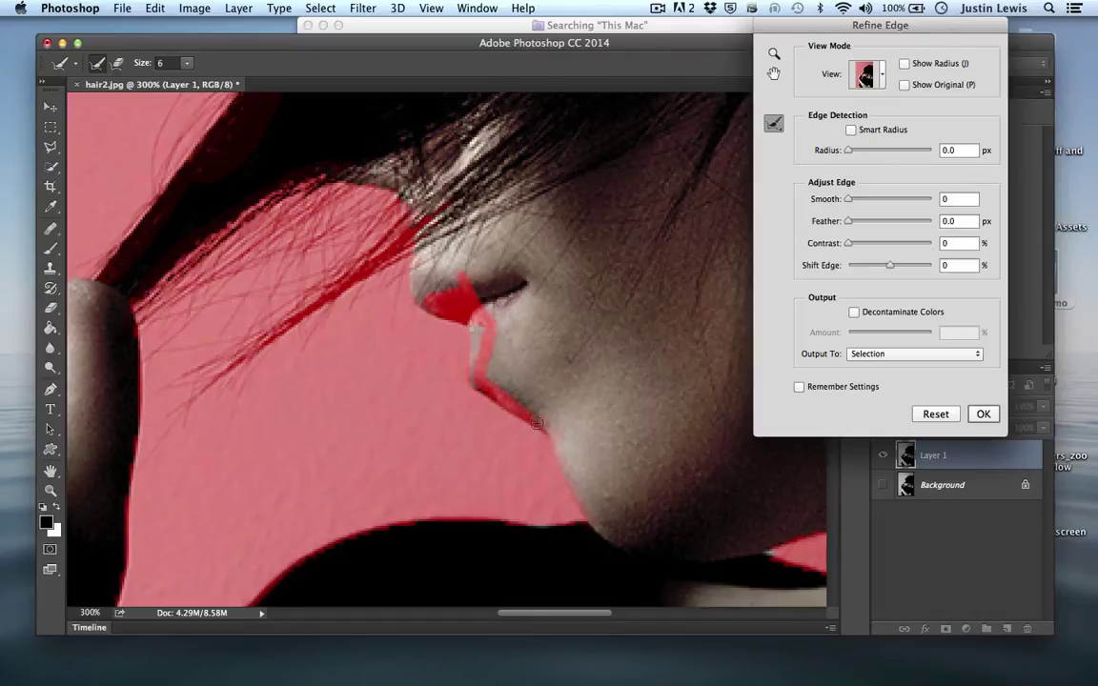
{"action": "left_click_drag", "start_coordinate": [544, 429], "coordinate": [510, 400]}
Step: Refine the shirt's shoulder edge at brush size 6 and the facing edge of the hand and forearm at size 7
{"action": "scroll", "coordinate": [400, 477], "scroll_direction": "down", "scroll_amount": 6}
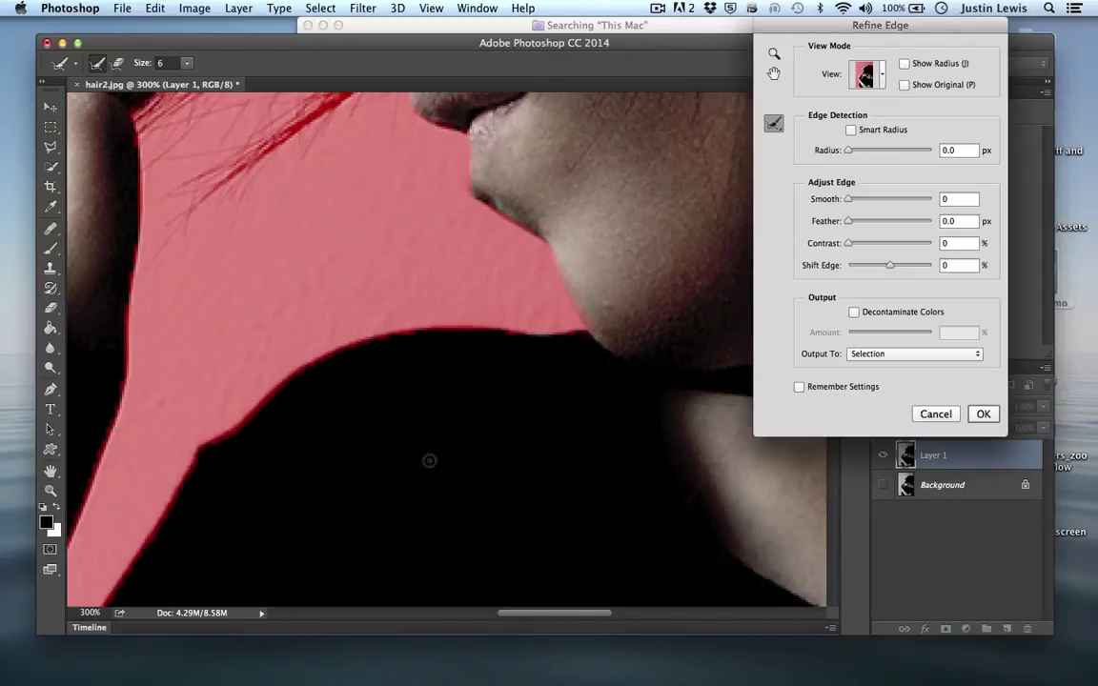
{"action": "mouse_move", "coordinate": [582, 327]}
{"action": "left_mouse_down"}
{"action": "mouse_move", "coordinate": [372, 336]}
{"action": "mouse_move", "coordinate": [309, 354]}
{"action": "mouse_move", "coordinate": [289, 371]}
{"action": "mouse_move", "coordinate": [327, 360]}
{"action": "mouse_move", "coordinate": [267, 391]}
{"action": "mouse_move", "coordinate": [215, 443]}
{"action": "mouse_move", "coordinate": [137, 555]}
{"action": "mouse_move", "coordinate": [82, 555]}
{"action": "left_mouse_up"}
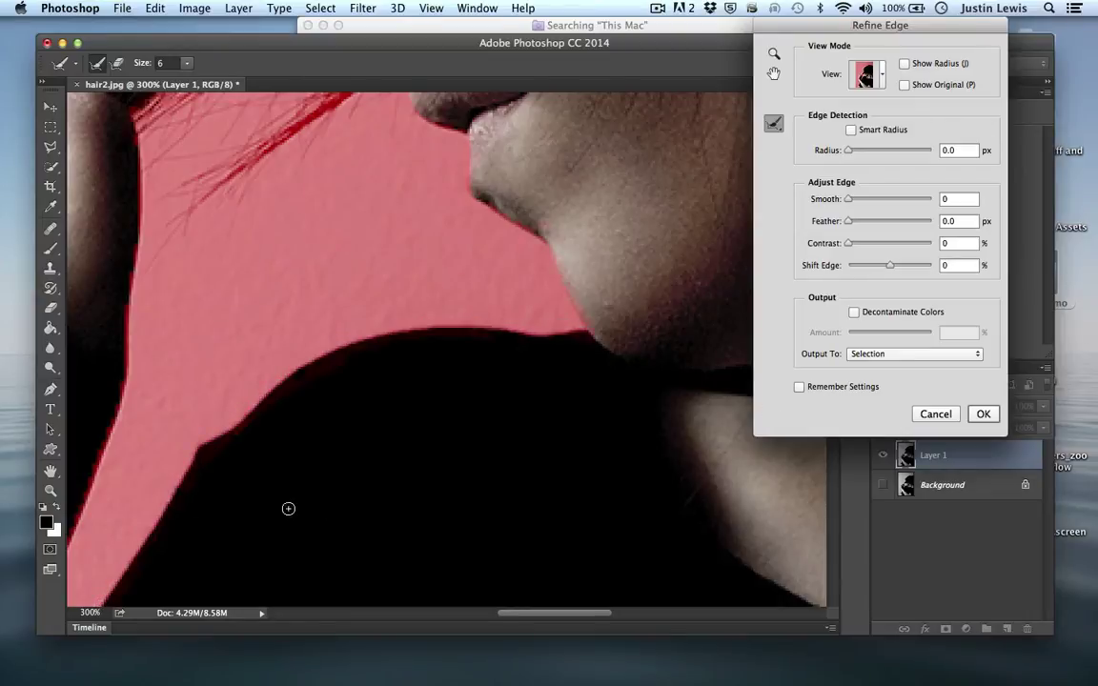
{"action": "key", "text": "]"}
{"action": "scroll", "coordinate": [214, 515], "scroll_direction": "left", "scroll_amount": 8}
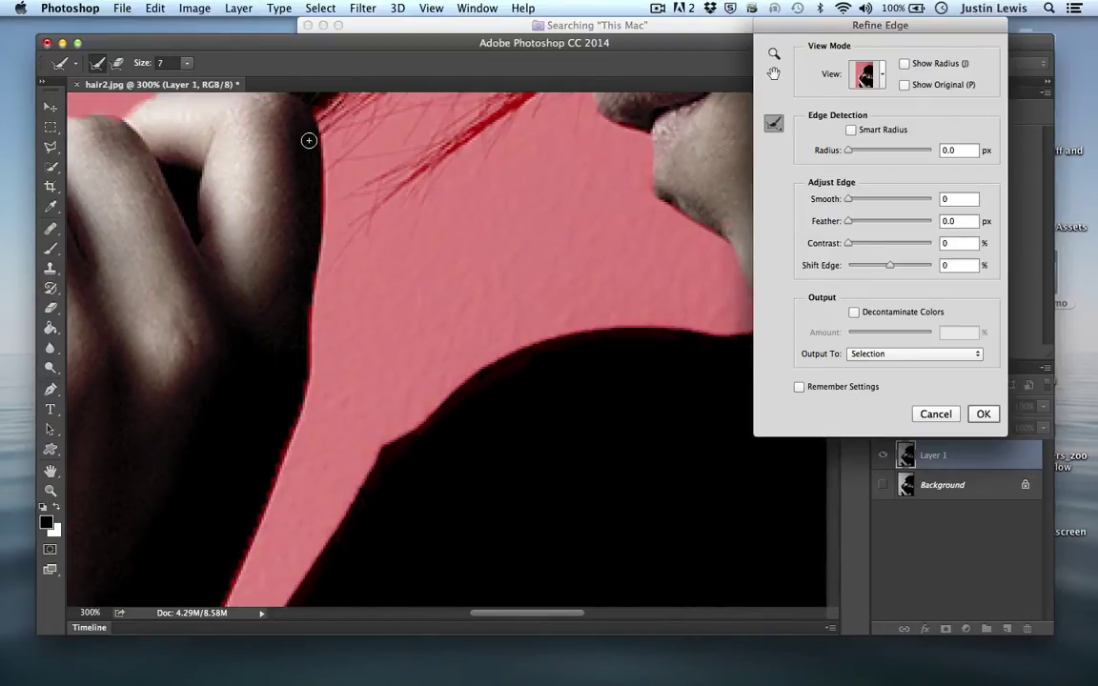
{"action": "mouse_move", "coordinate": [305, 312]}
{"action": "left_mouse_down"}
{"action": "mouse_move", "coordinate": [298, 430]}
{"action": "mouse_move", "coordinate": [229, 578]}
{"action": "left_mouse_up"}
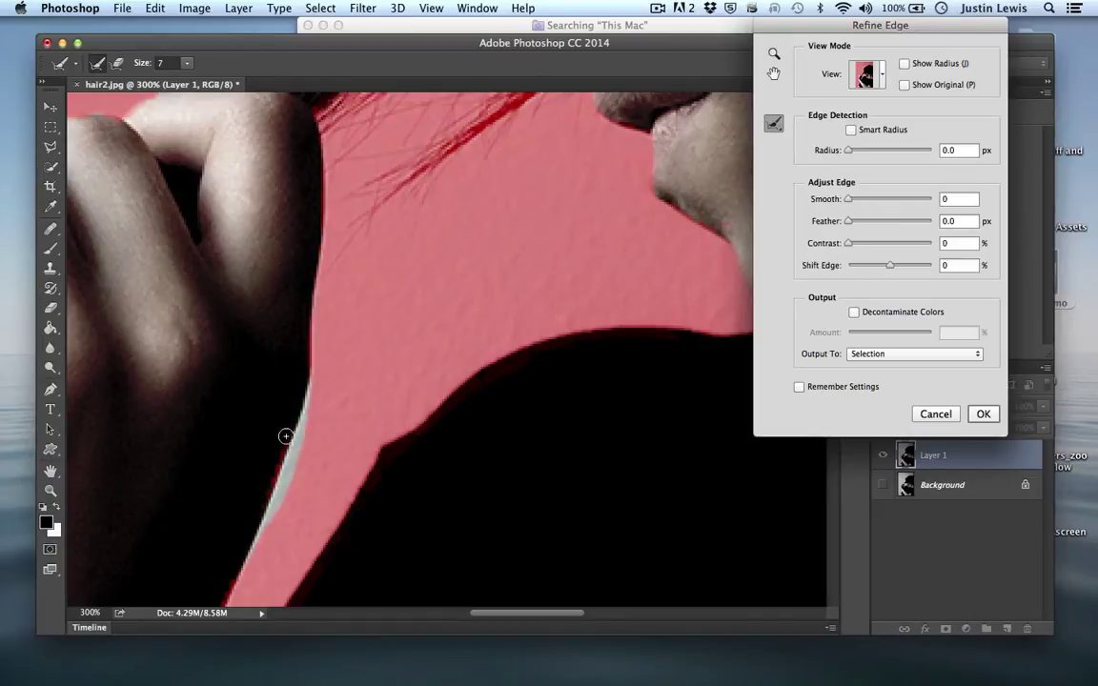
{"action": "mouse_move", "coordinate": [280, 454]}
{"action": "left_mouse_down"}
{"action": "mouse_move", "coordinate": [205, 538]}
{"action": "mouse_move", "coordinate": [270, 375]}
{"action": "mouse_move", "coordinate": [282, 250]}
{"action": "left_mouse_up"}
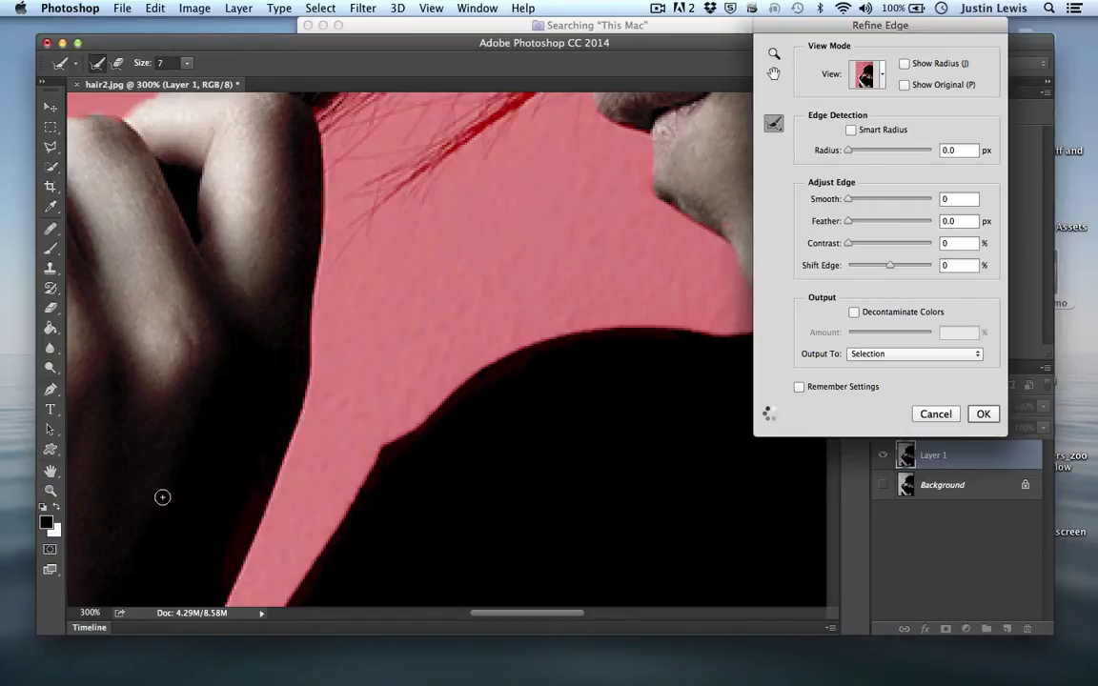
Step: Refine the selection edge along the tops of the knuckles at brush size 7
{"action": "key", "text": "super+minus"}
{"action": "key", "text": "super+minus"}
{"action": "key", "text": "super+plus"}
{"action": "key", "text": "super+equal"}
{"action": "scroll", "coordinate": [190, 445], "scroll_direction": "up", "scroll_amount": 4}
{"action": "scroll", "coordinate": [190, 445], "scroll_direction": "left", "scroll_amount": 3}
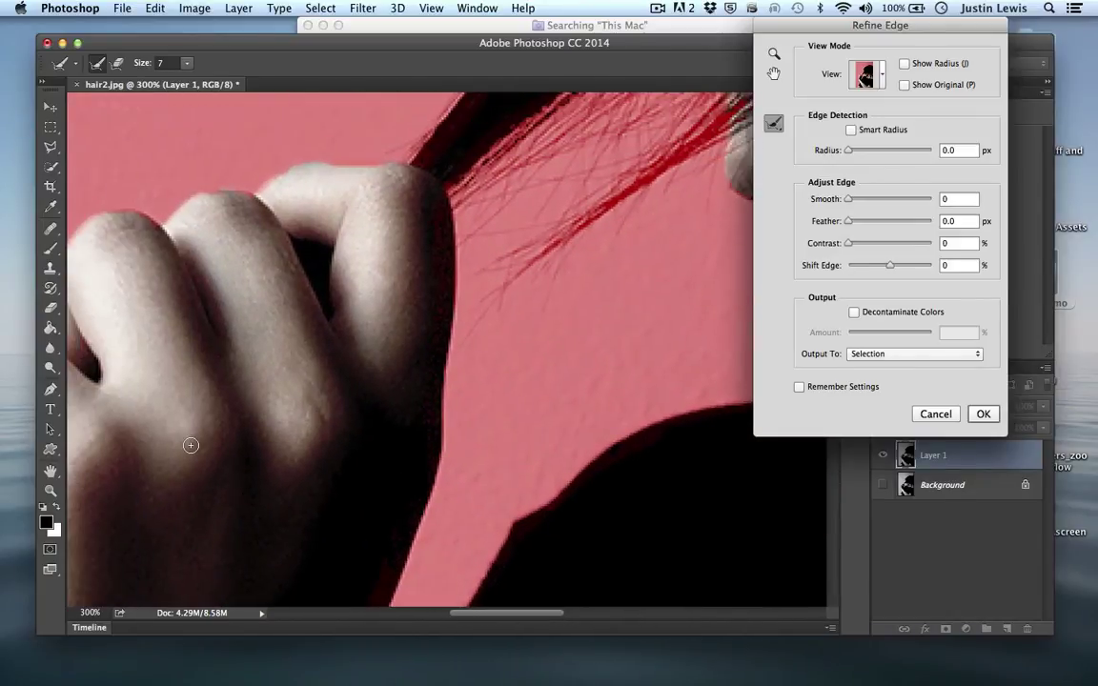
{"action": "scroll", "coordinate": [191, 445], "scroll_direction": "left", "scroll_amount": 5}
{"action": "scroll", "coordinate": [190, 445], "scroll_direction": "up", "scroll_amount": 2}
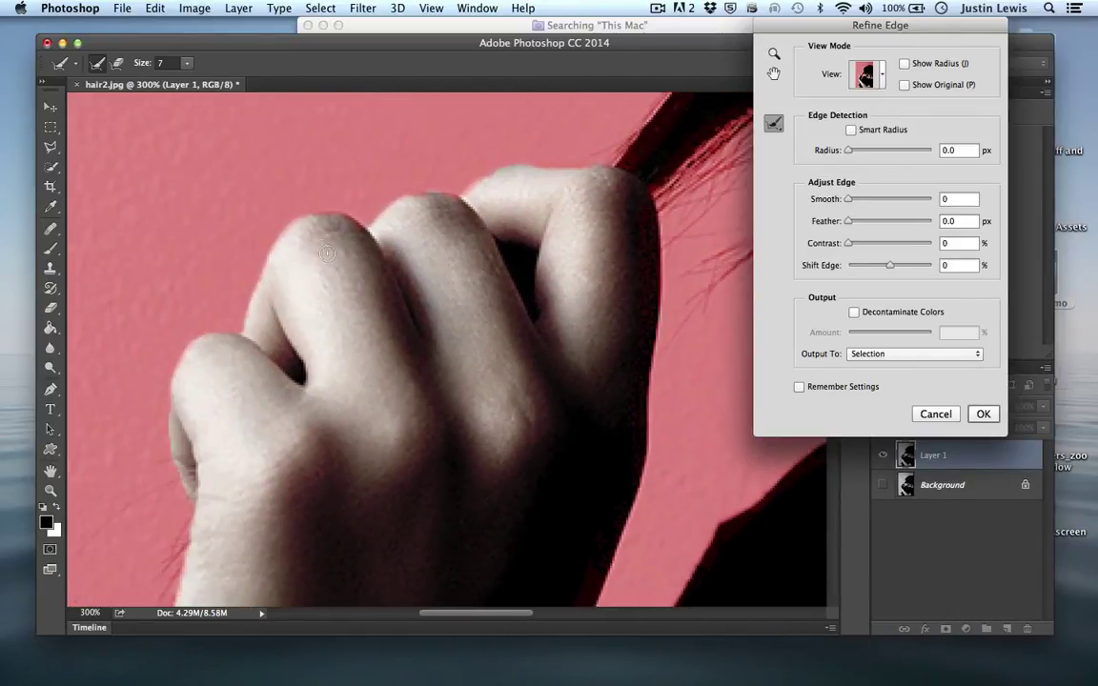
{"action": "mouse_move", "coordinate": [276, 245]}
{"action": "left_mouse_down"}
{"action": "mouse_move", "coordinate": [309, 211]}
{"action": "mouse_move", "coordinate": [345, 212]}
{"action": "mouse_move", "coordinate": [373, 233]}
{"action": "mouse_move", "coordinate": [401, 200]}
{"action": "mouse_move", "coordinate": [466, 201]}
{"action": "mouse_move", "coordinate": [485, 176]}
{"action": "mouse_move", "coordinate": [522, 163]}
{"action": "left_mouse_up"}
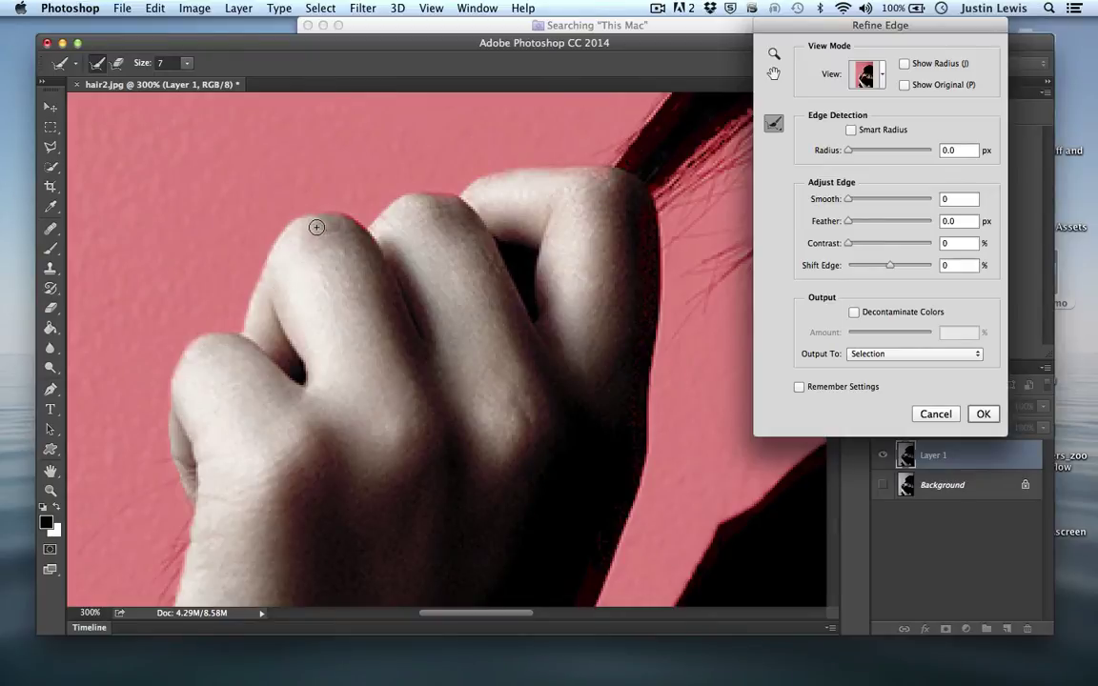
{"action": "mouse_move", "coordinate": [310, 219]}
{"action": "left_mouse_down"}
{"action": "mouse_move", "coordinate": [364, 226]}
{"action": "mouse_move", "coordinate": [375, 250]}
{"action": "mouse_move", "coordinate": [452, 204]}
{"action": "left_mouse_up"}
Step: Refine the outer edge of the wrist, the silver cuff and the black sleeve down to its lower corner
{"action": "key", "text": "super+minus"}
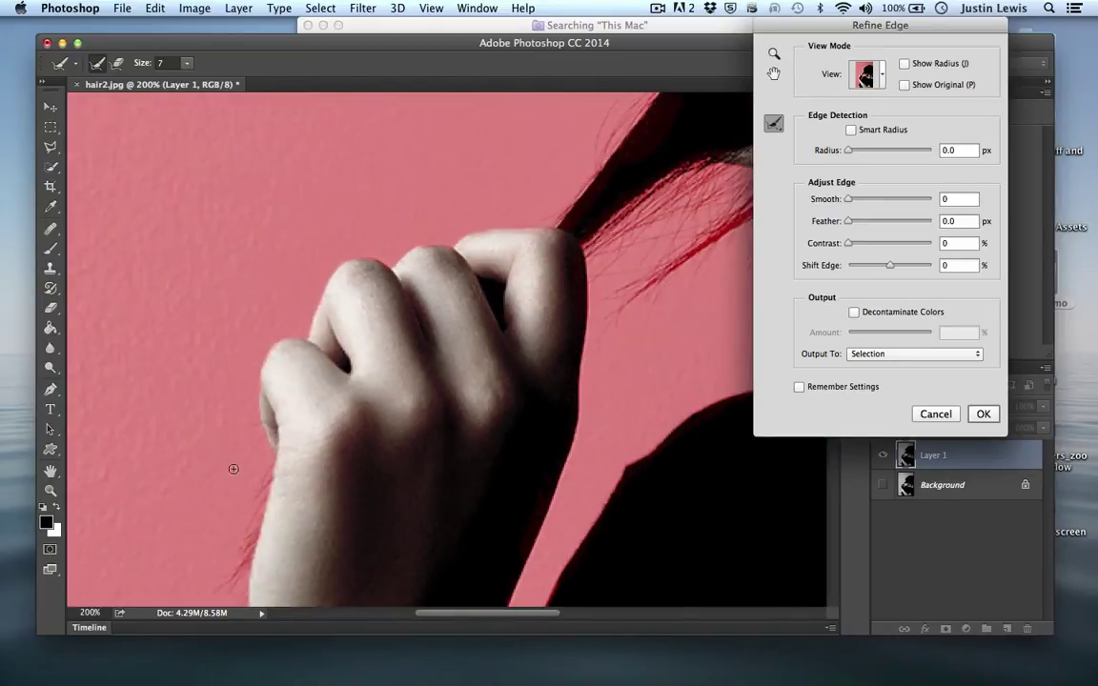
{"action": "key", "text": "super+plus"}
{"action": "scroll", "coordinate": [224, 458], "scroll_direction": "down", "scroll_amount": 10}
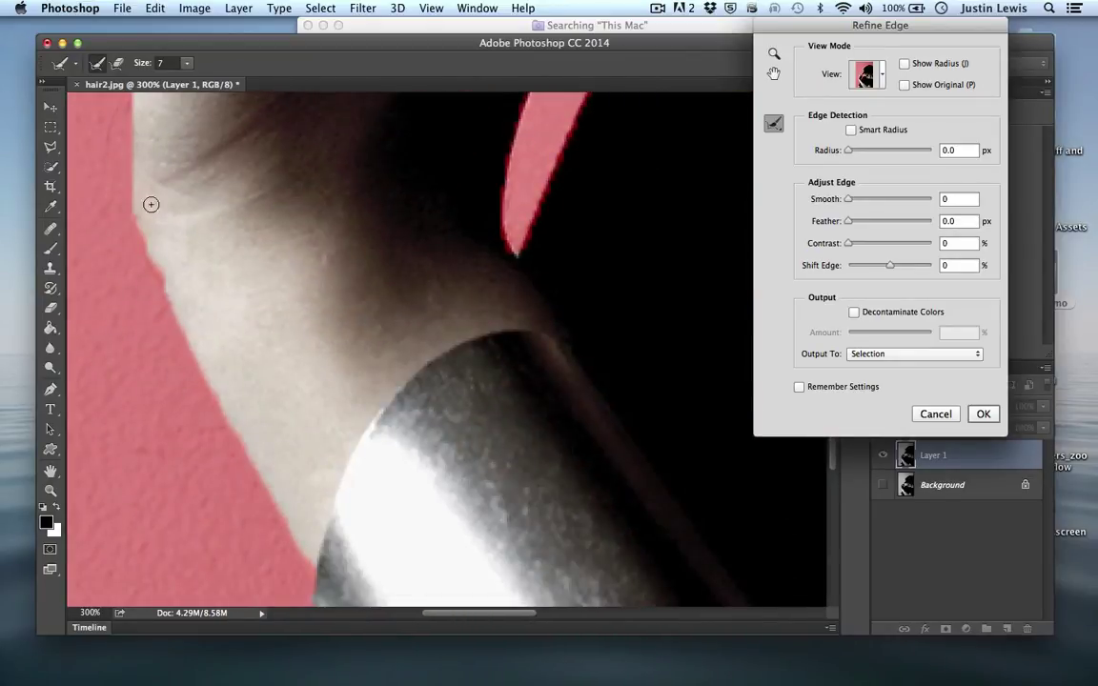
{"action": "mouse_move", "coordinate": [146, 192]}
{"action": "left_mouse_down"}
{"action": "mouse_move", "coordinate": [173, 313]}
{"action": "mouse_move", "coordinate": [277, 534]}
{"action": "left_mouse_up"}
{"action": "scroll", "coordinate": [190, 380], "scroll_direction": "down", "scroll_amount": 5}
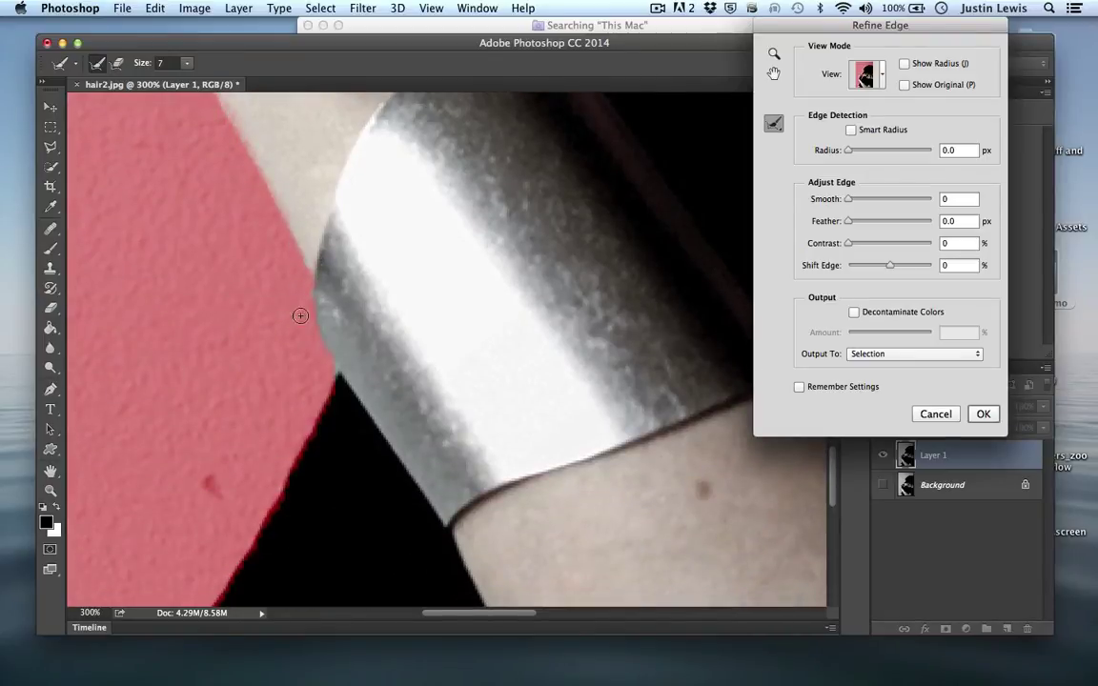
{"action": "mouse_move", "coordinate": [302, 320]}
{"action": "left_mouse_down"}
{"action": "mouse_move", "coordinate": [329, 345]}
{"action": "mouse_move", "coordinate": [333, 388]}
{"action": "mouse_move", "coordinate": [291, 488]}
{"action": "mouse_move", "coordinate": [210, 607]}
{"action": "left_mouse_up"}
{"action": "scroll", "coordinate": [208, 522], "scroll_direction": "down", "scroll_amount": 5}
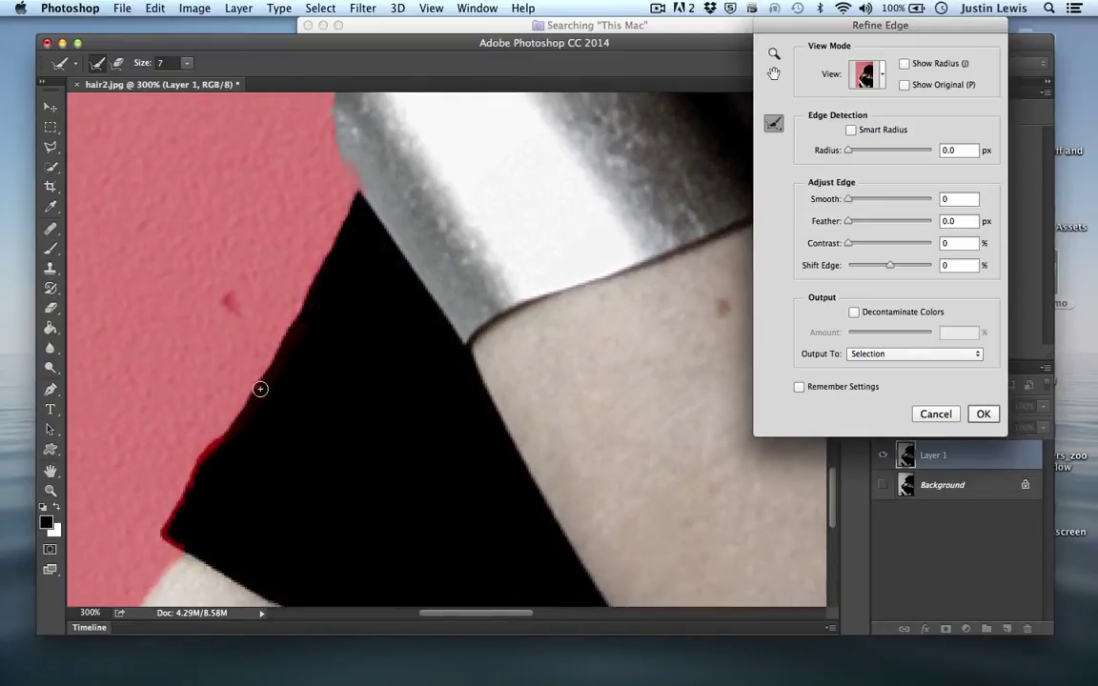
{"action": "mouse_move", "coordinate": [260, 389]}
{"action": "left_mouse_down"}
{"action": "mouse_move", "coordinate": [170, 486]}
{"action": "mouse_move", "coordinate": [160, 524]}
{"action": "left_mouse_up"}
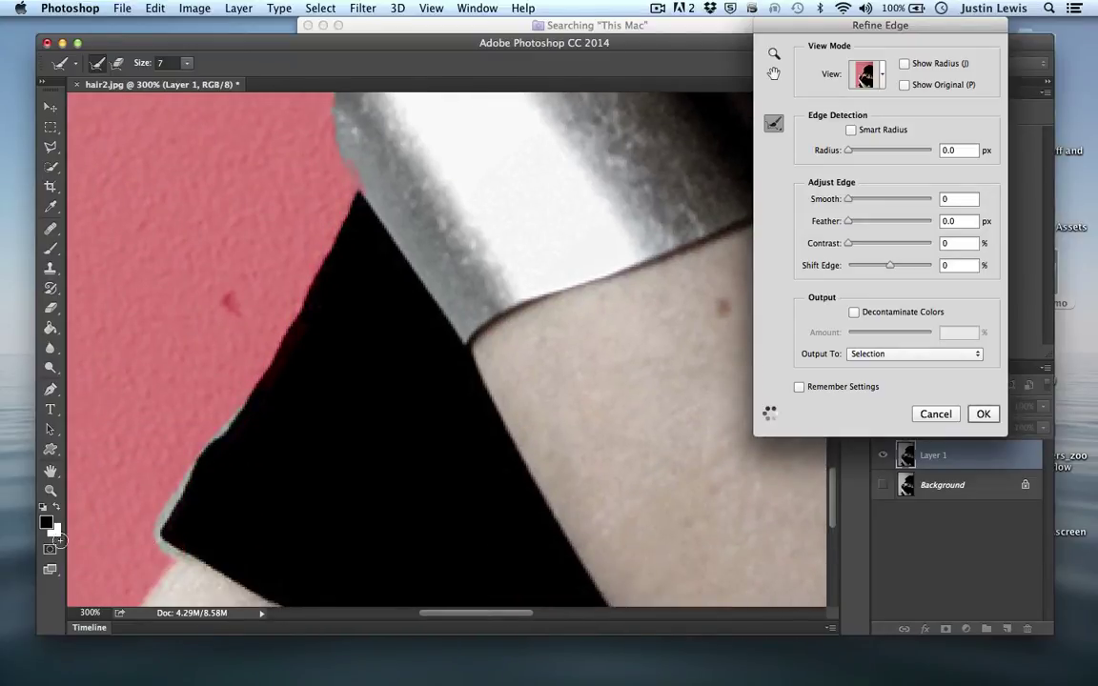
Step: Examine the refined outline of the whole figure in the Overlay view at 50% zoom
{"action": "key", "text": "super+1"}
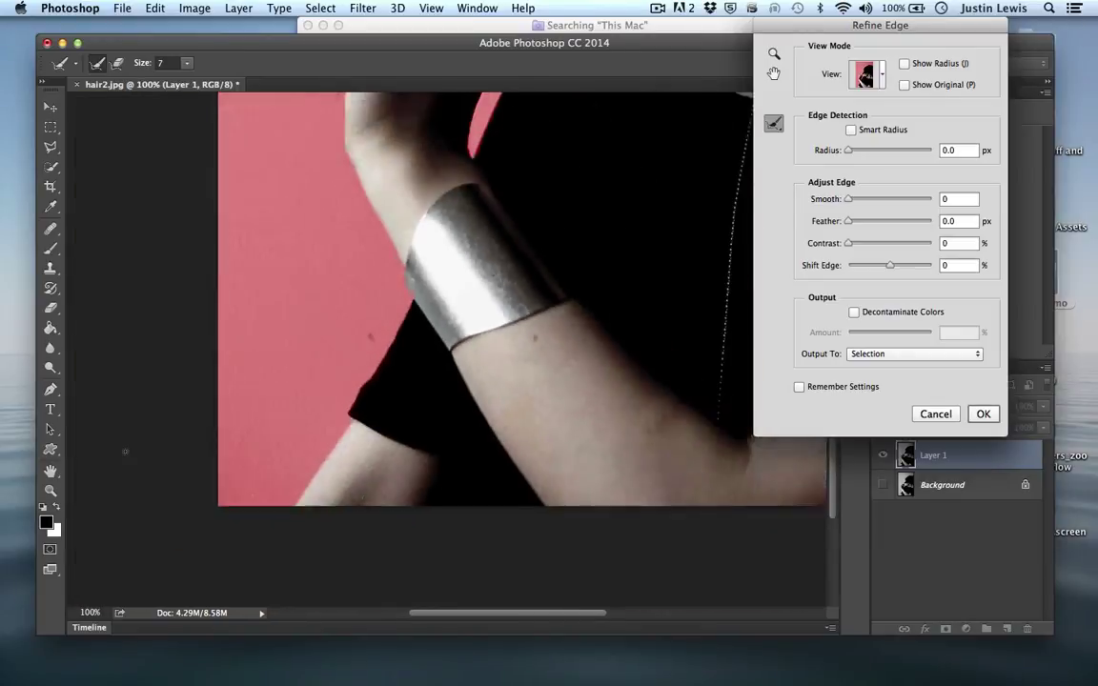
{"action": "key", "text": "super+minus"}
{"action": "key", "text": "super+minus"}
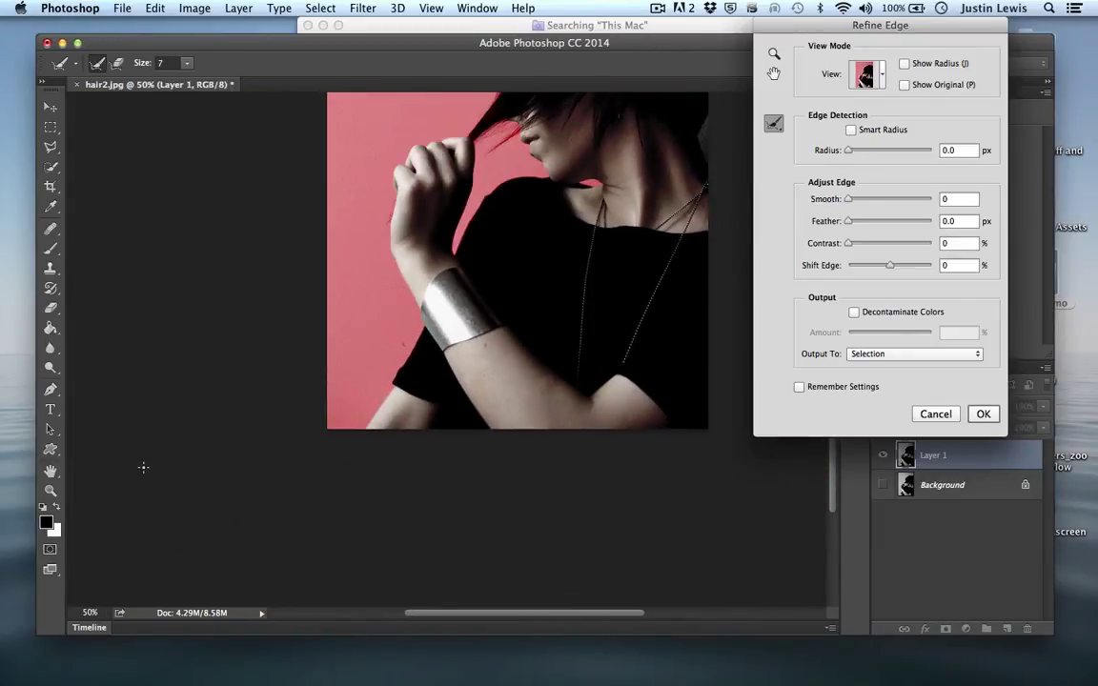
{"action": "key", "text": "super+plus"}
{"action": "key", "text": "super+plus"}
{"action": "key", "text": "super+minus"}
{"action": "key", "text": "super+minus"}
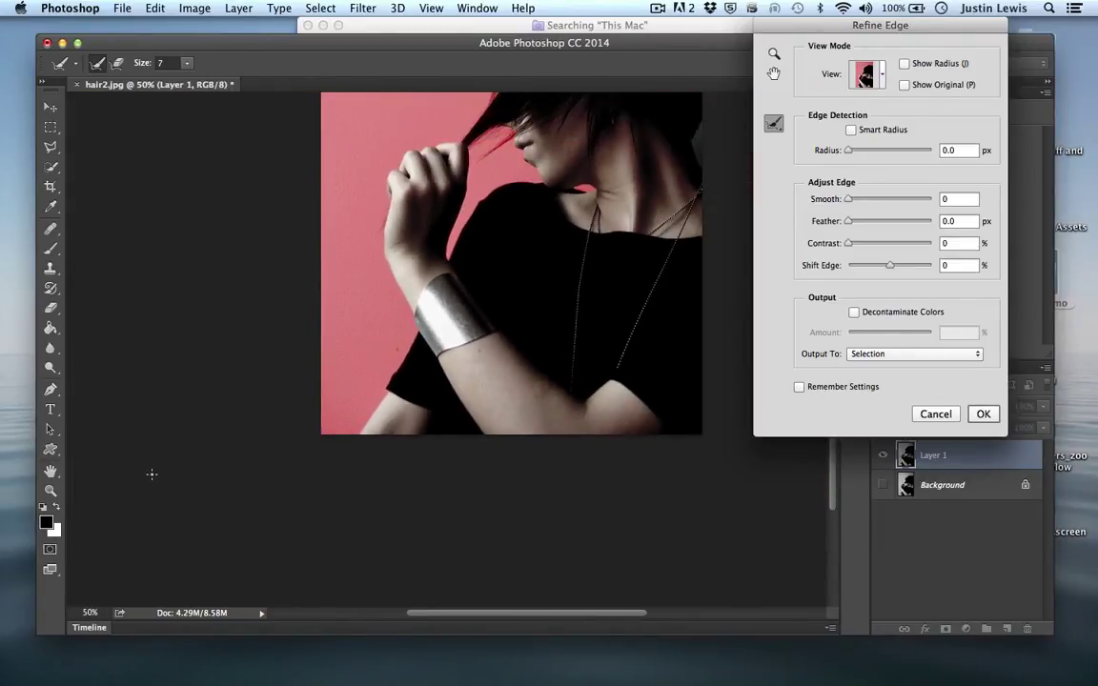
{"action": "scroll", "coordinate": [505, 301], "scroll_direction": "up", "scroll_amount": 5}
{"action": "scroll", "coordinate": [505, 301], "scroll_direction": "right", "scroll_amount": 2}
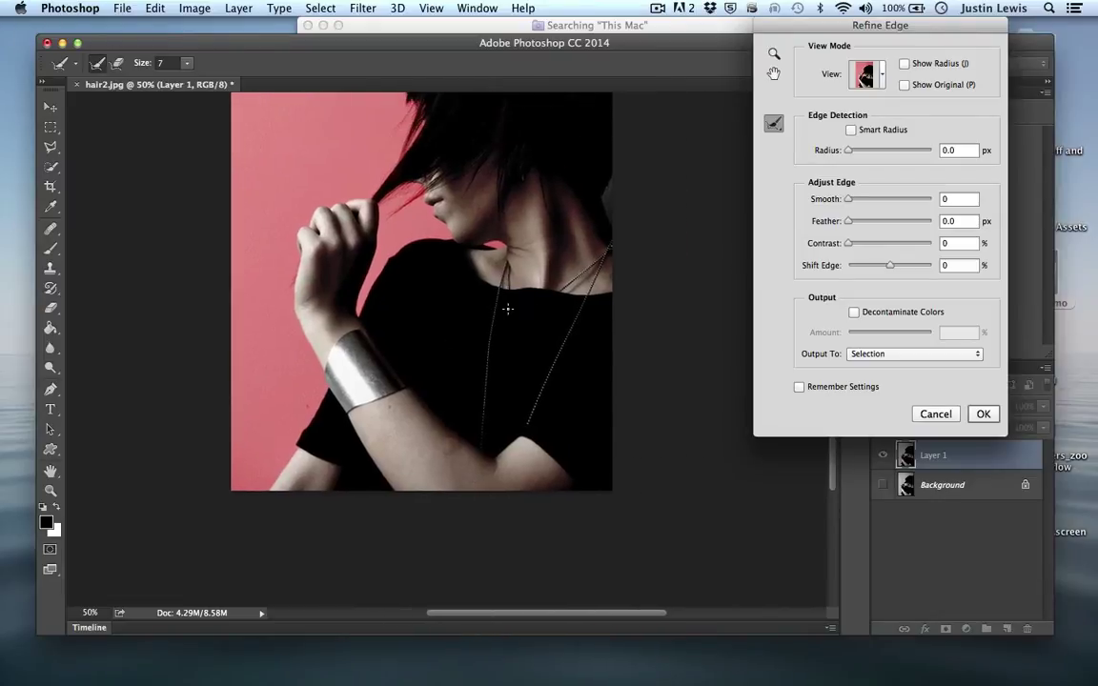
Step: Preview the selection as marching ants over the whole figure and set the edge Contrast to 0%
{"action": "scroll", "coordinate": [507, 301], "scroll_direction": "down", "scroll_amount": 3}
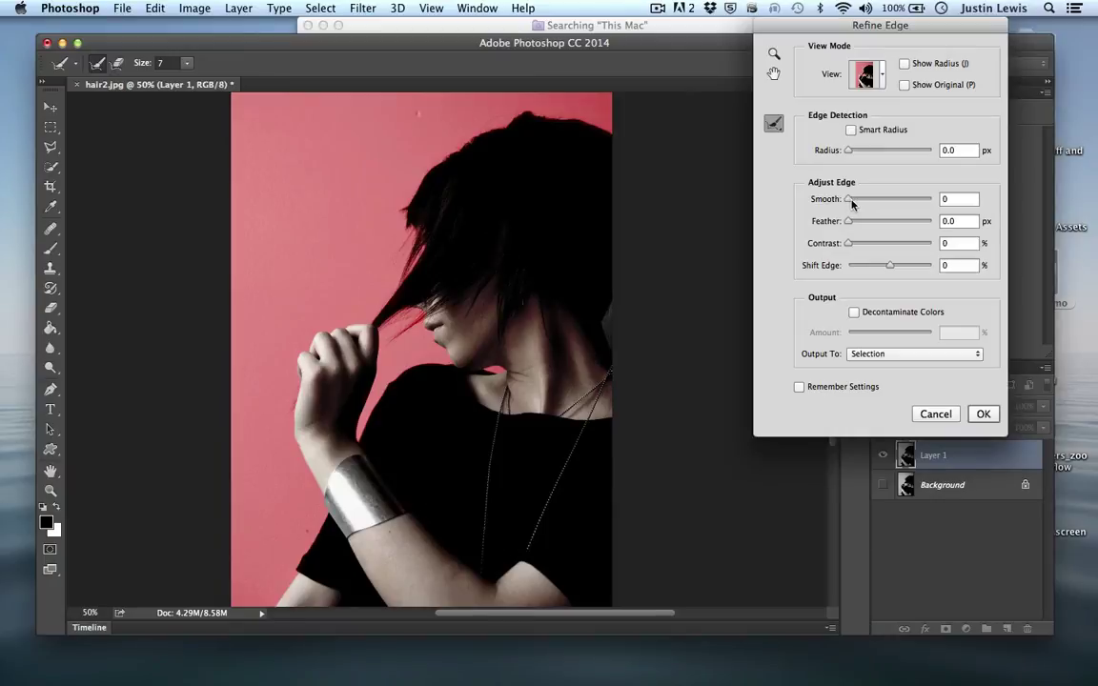
{"action": "left_click", "coordinate": [865, 82]}
{"action": "left_click", "coordinate": [841, 118]}
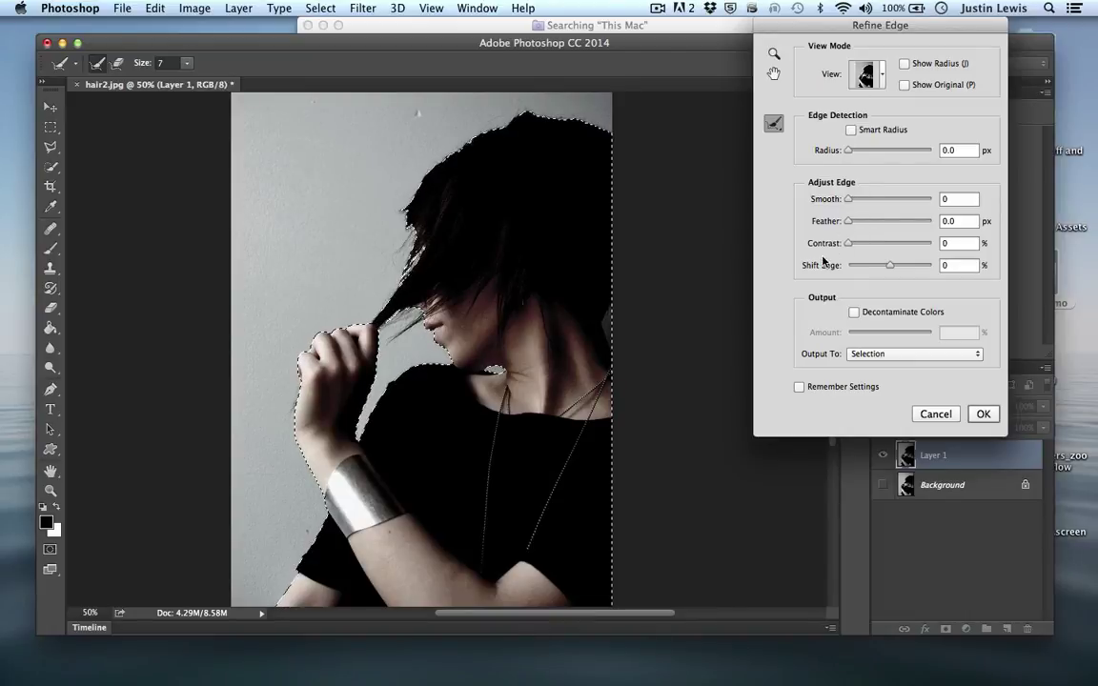
{"action": "left_click", "coordinate": [849, 246]}
{"action": "mouse_move", "coordinate": [853, 246]}
{"action": "left_mouse_down"}
{"action": "mouse_move", "coordinate": [896, 245]}
{"action": "mouse_move", "coordinate": [845, 243]}
{"action": "left_mouse_up"}
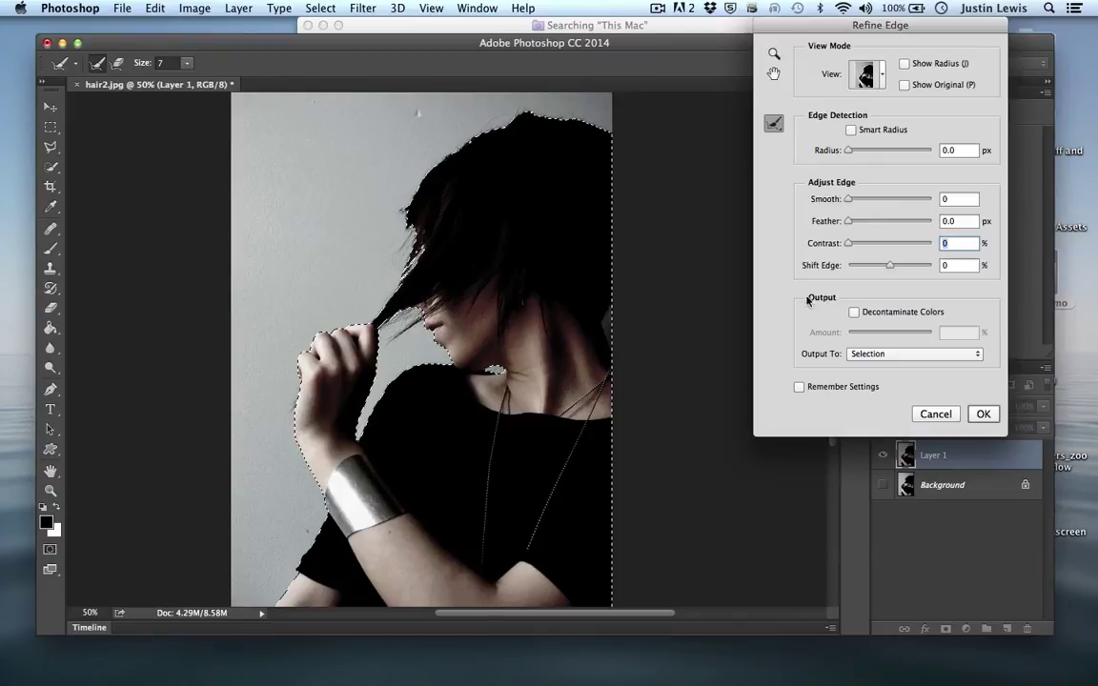
Step: Apply Refine Edge with Decontaminate Colors at 45%, outputting to a New Layer with Layer Mask
{"action": "left_click", "coordinate": [853, 313]}
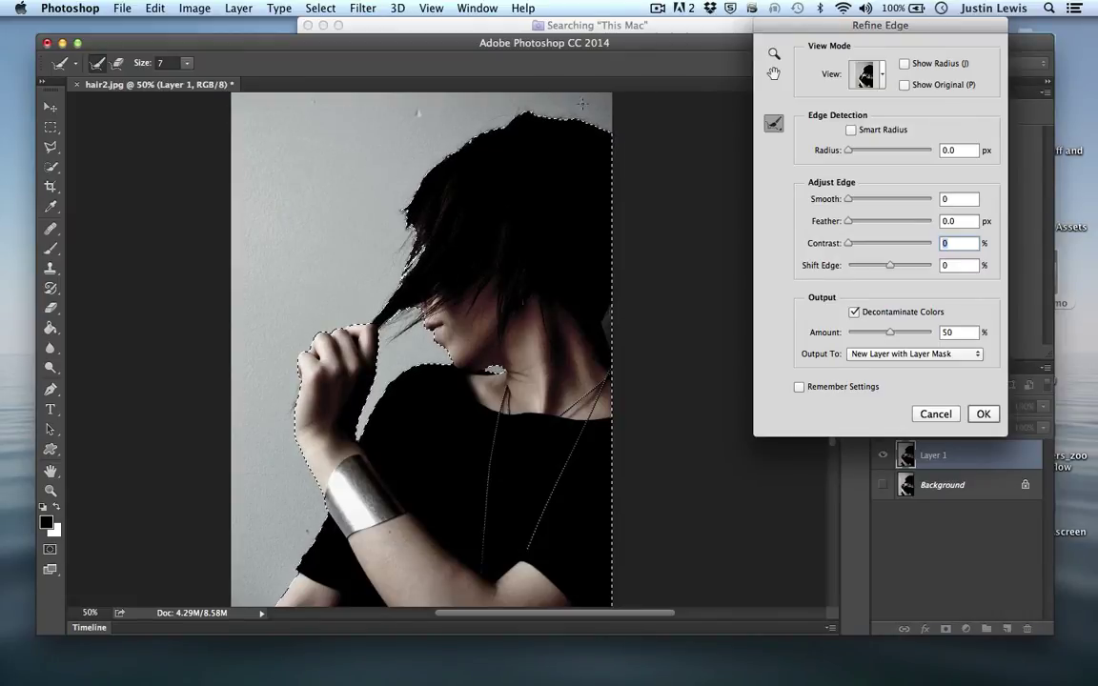
{"action": "left_click_drag", "start_coordinate": [898, 330], "coordinate": [891, 333]}
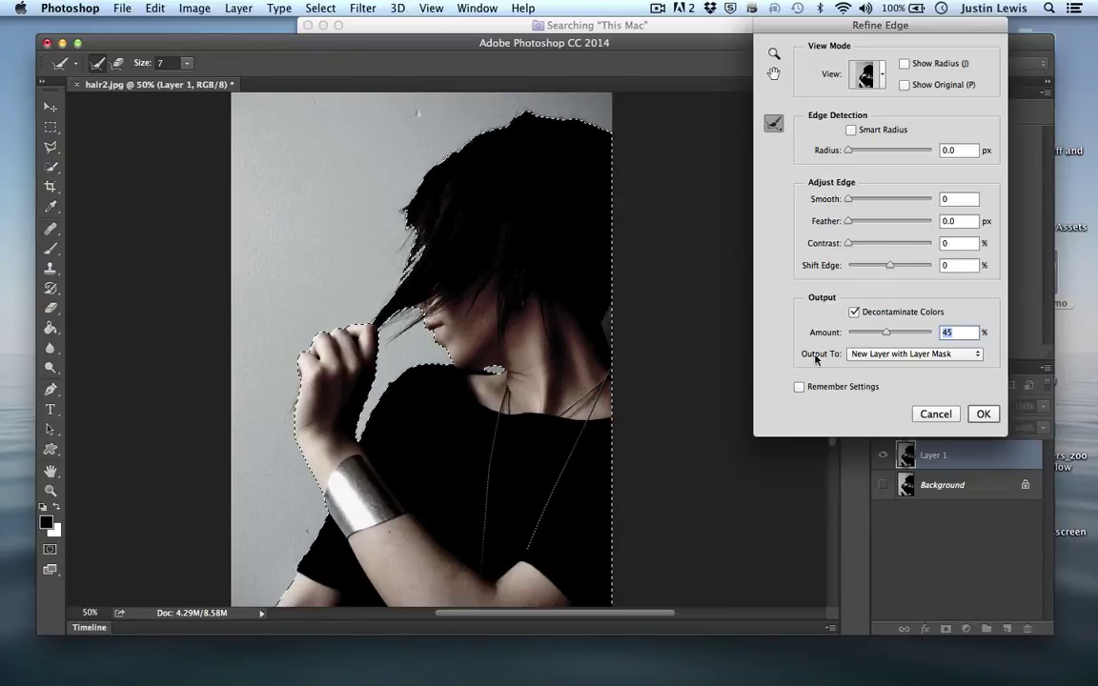
{"action": "left_click", "coordinate": [872, 356]}
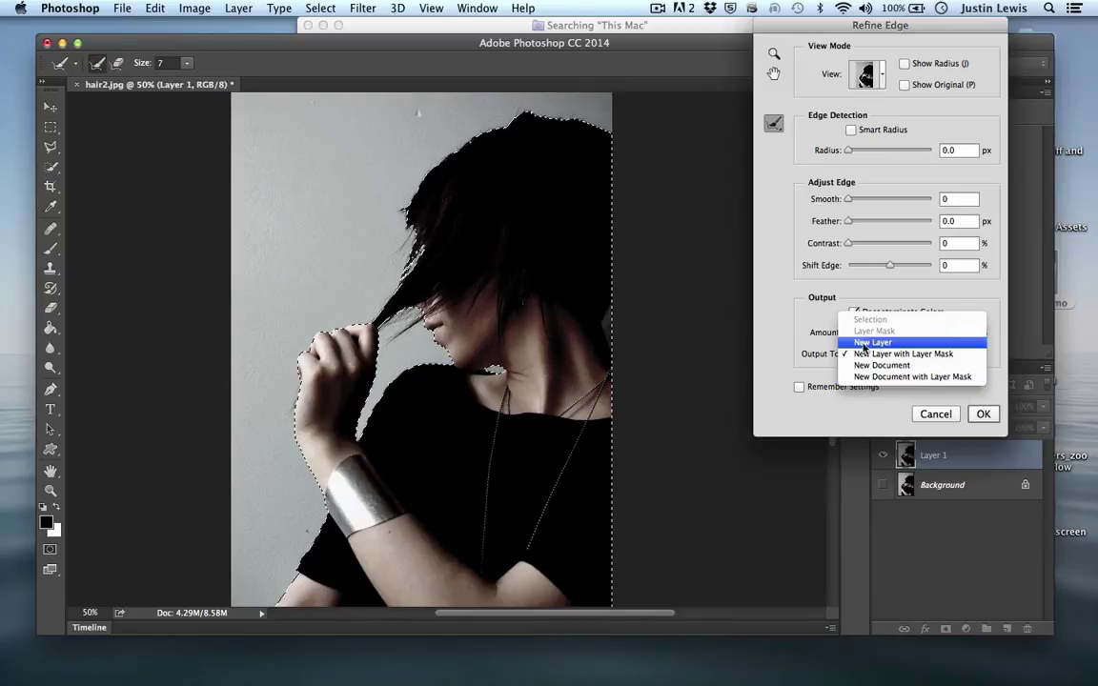
{"action": "left_click", "coordinate": [875, 354]}
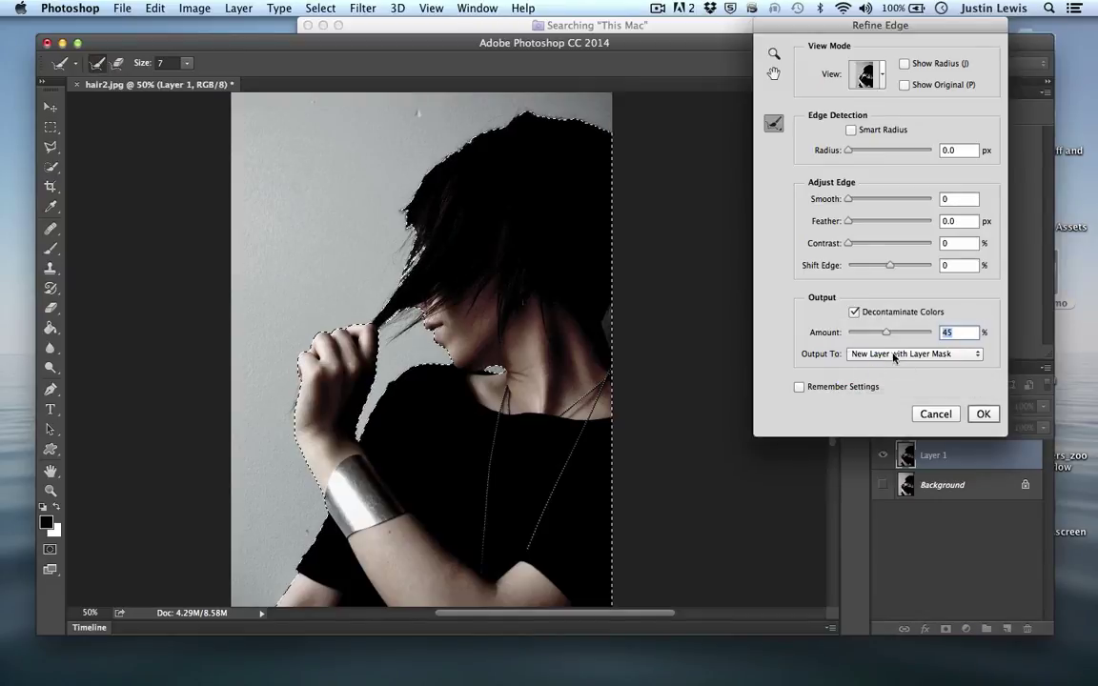
{"action": "left_click", "coordinate": [983, 414]}
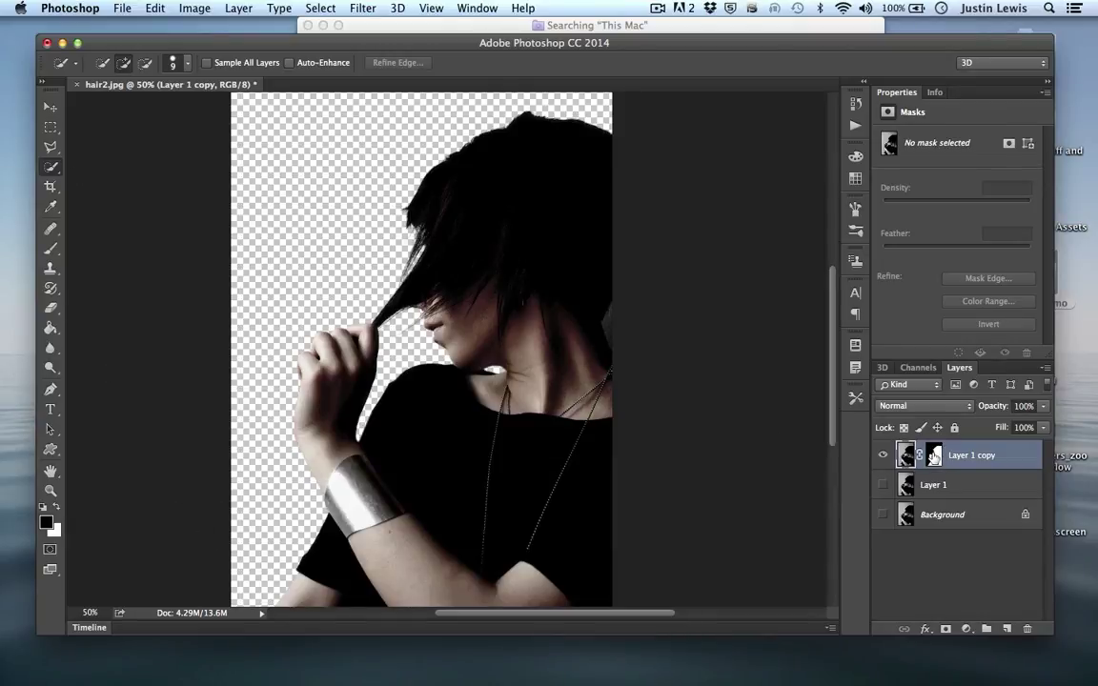
Step: Target the layer mask of Layer 1 copy for painting with the Brush tool
{"action": "left_click", "coordinate": [932, 457]}
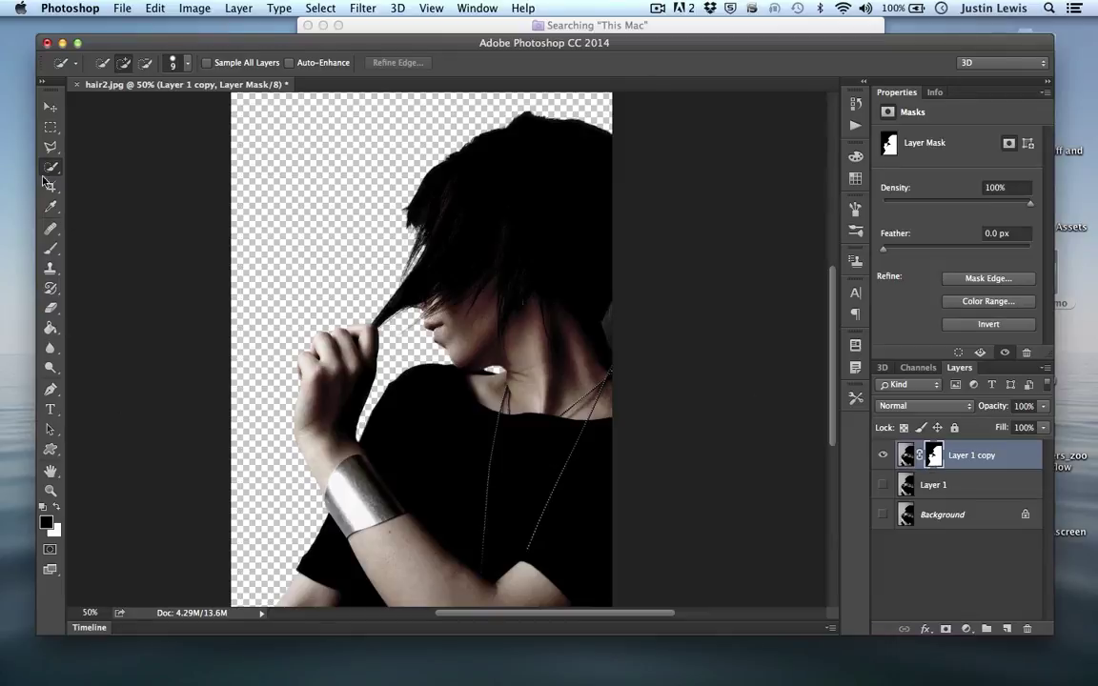
{"action": "left_click", "coordinate": [51, 249]}
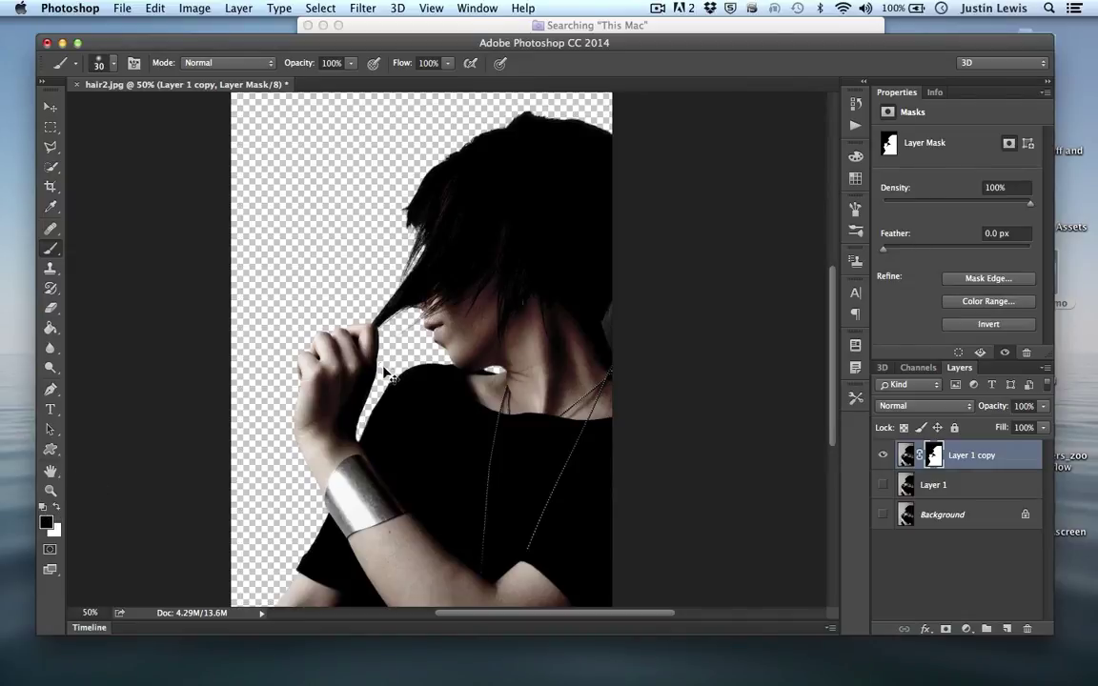
Step: Examine the cutout's edges around the hair strands, hand, face and neck at 100% to 300% zoom
{"action": "key", "text": "super+equal"}
{"action": "key", "text": "super+equal"}
{"action": "key", "text": "super+equal"}
{"action": "key", "text": "super+equal"}
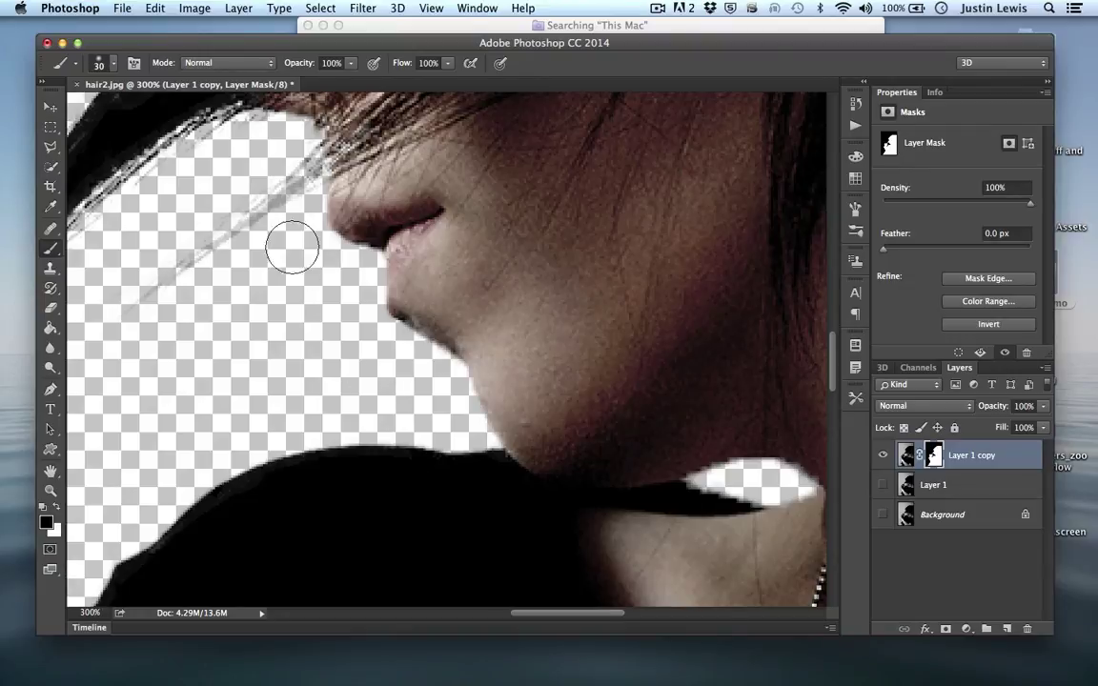
{"action": "key", "text": "super+equal"}
{"action": "key", "text": "super+minus"}
{"action": "scroll", "coordinate": [325, 381], "scroll_direction": "up", "scroll_amount": 5}
{"action": "scroll", "coordinate": [325, 381], "scroll_direction": "left", "scroll_amount": 6}
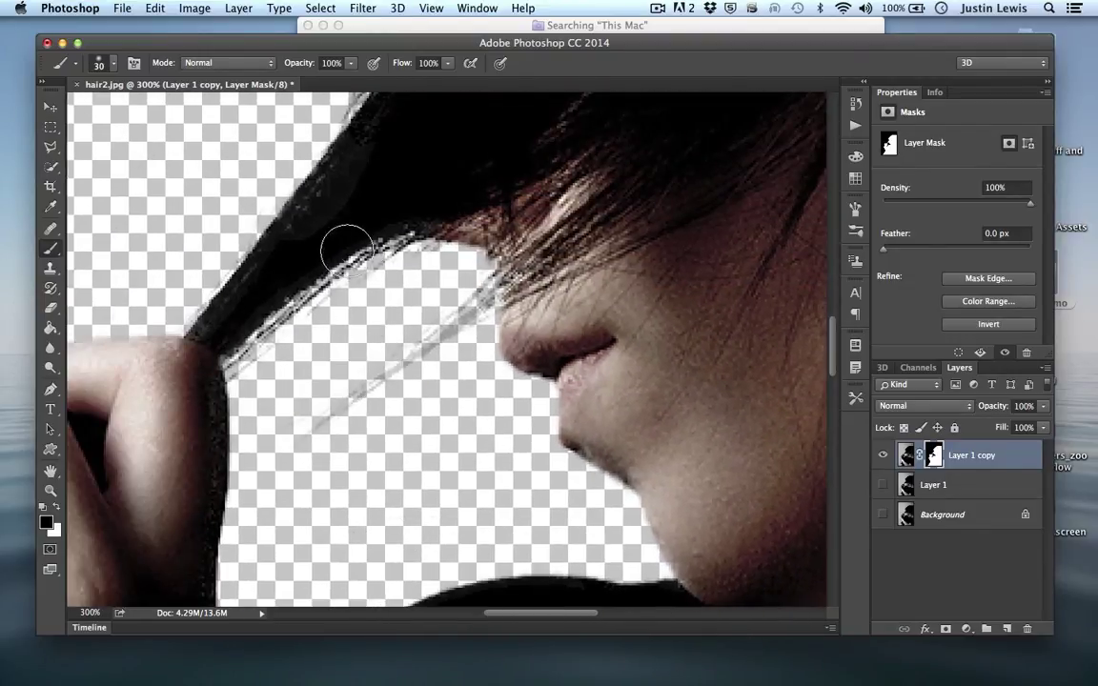
{"action": "key", "text": "super+minus"}
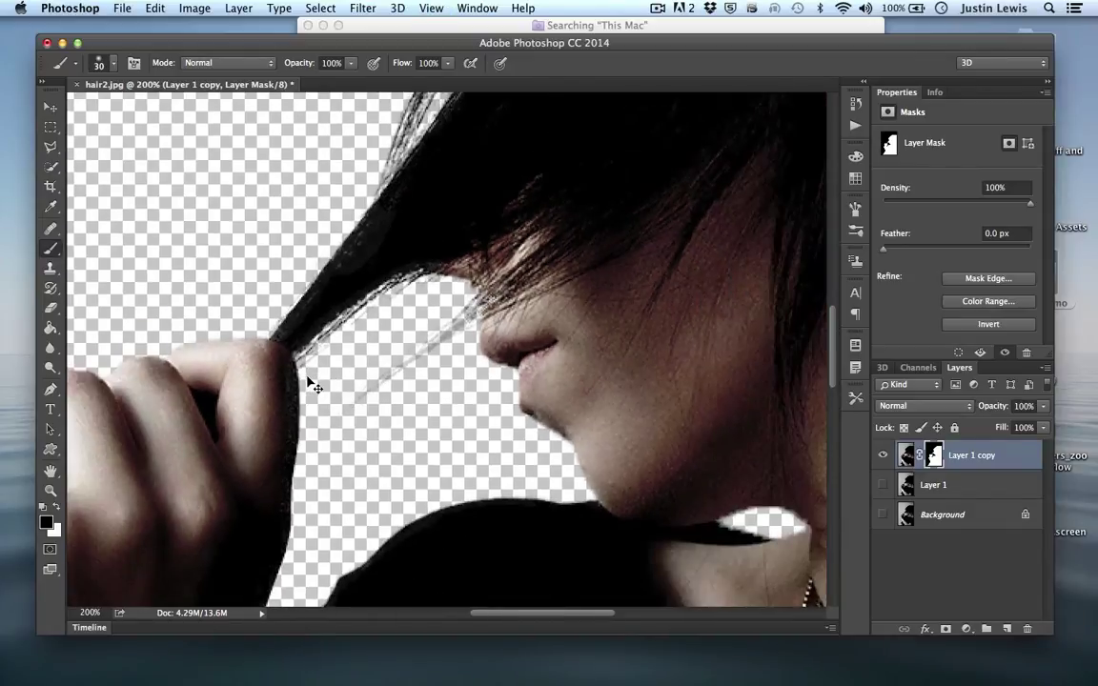
{"action": "key", "text": "super+equal"}
{"action": "key", "text": "super+equal"}
{"action": "key", "text": "super+minus"}
{"action": "key", "text": "super+minus"}
{"action": "key", "text": "super+minus"}
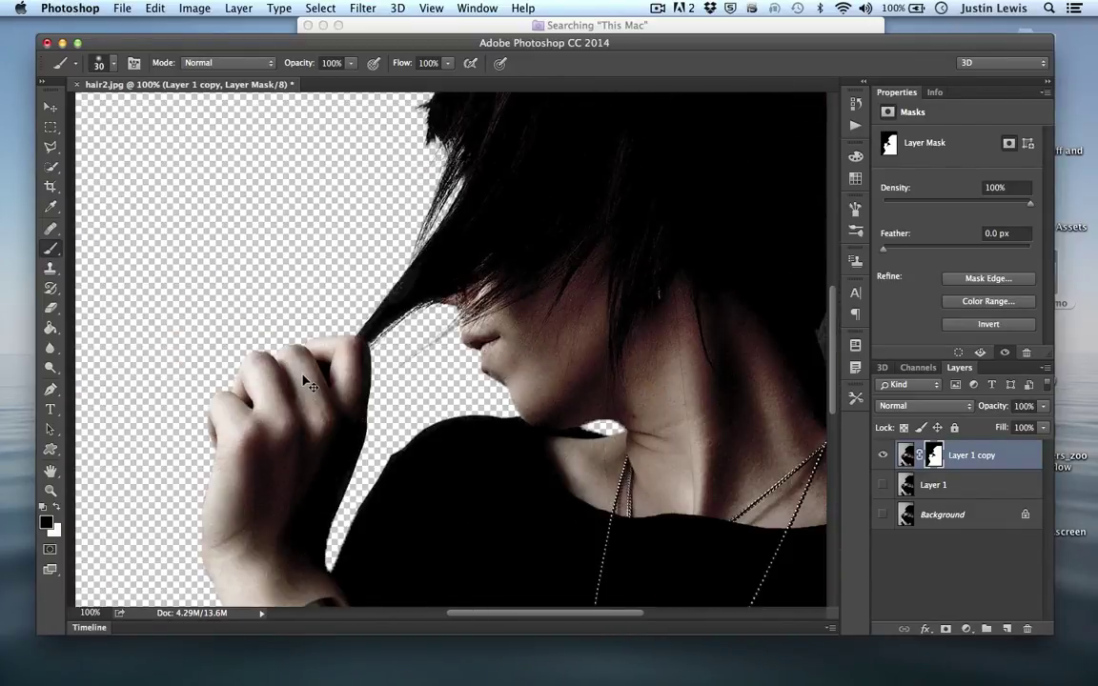
{"action": "scroll", "coordinate": [304, 381], "scroll_direction": "up", "scroll_amount": 10}
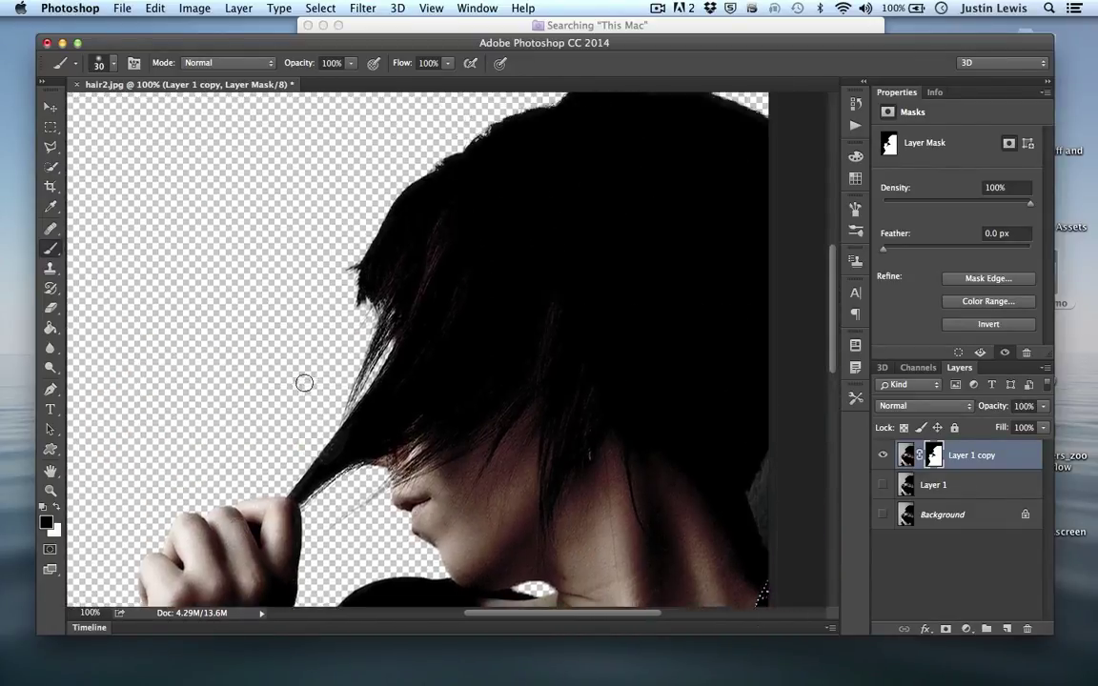
{"action": "scroll", "coordinate": [305, 383], "scroll_direction": "down", "scroll_amount": 10}
{"action": "scroll", "coordinate": [310, 384], "scroll_direction": "right", "scroll_amount": 3}
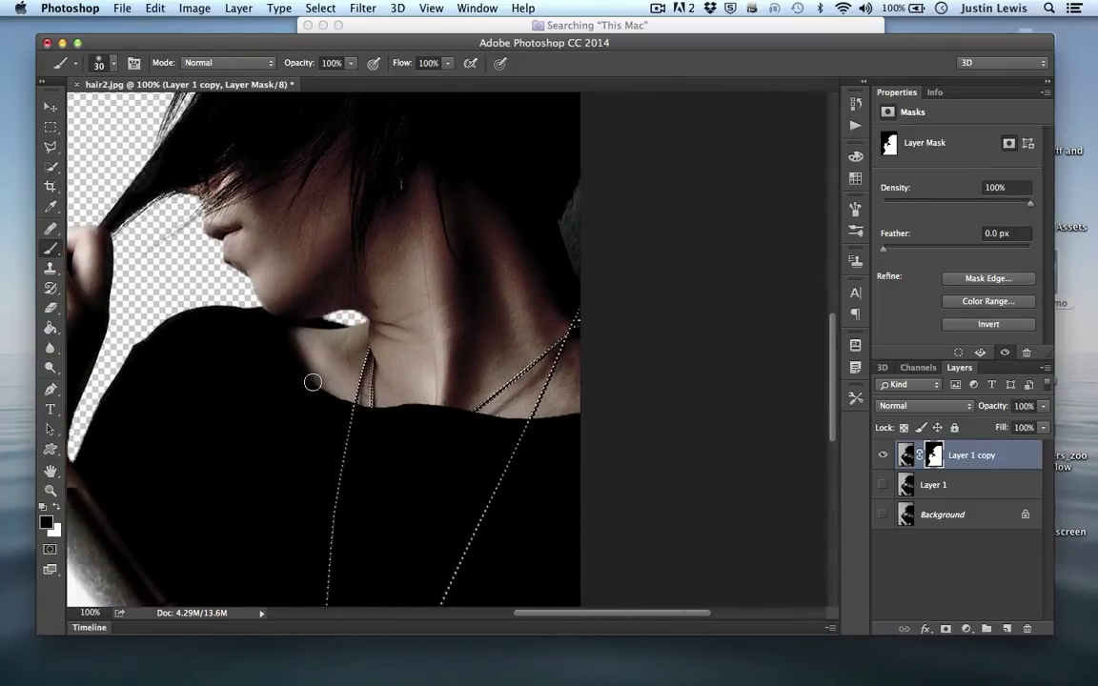
Step: Paint white on the mask at brush size 30 to restore the wall in the small gap between chin and collar
{"action": "key", "text": "super+plus"}
{"action": "key", "text": "super+plus"}
{"action": "key", "text": "super+plus"}
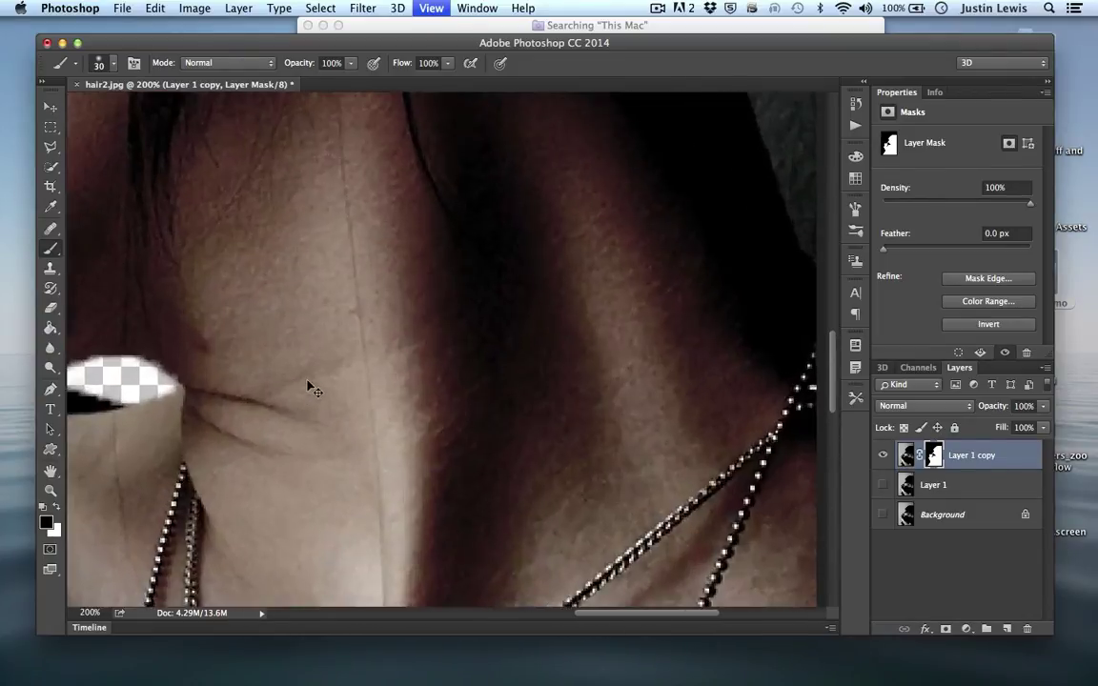
{"action": "scroll", "coordinate": [310, 385], "scroll_direction": "left", "scroll_amount": 5}
{"action": "scroll", "coordinate": [193, 348], "scroll_direction": "left", "scroll_amount": 3}
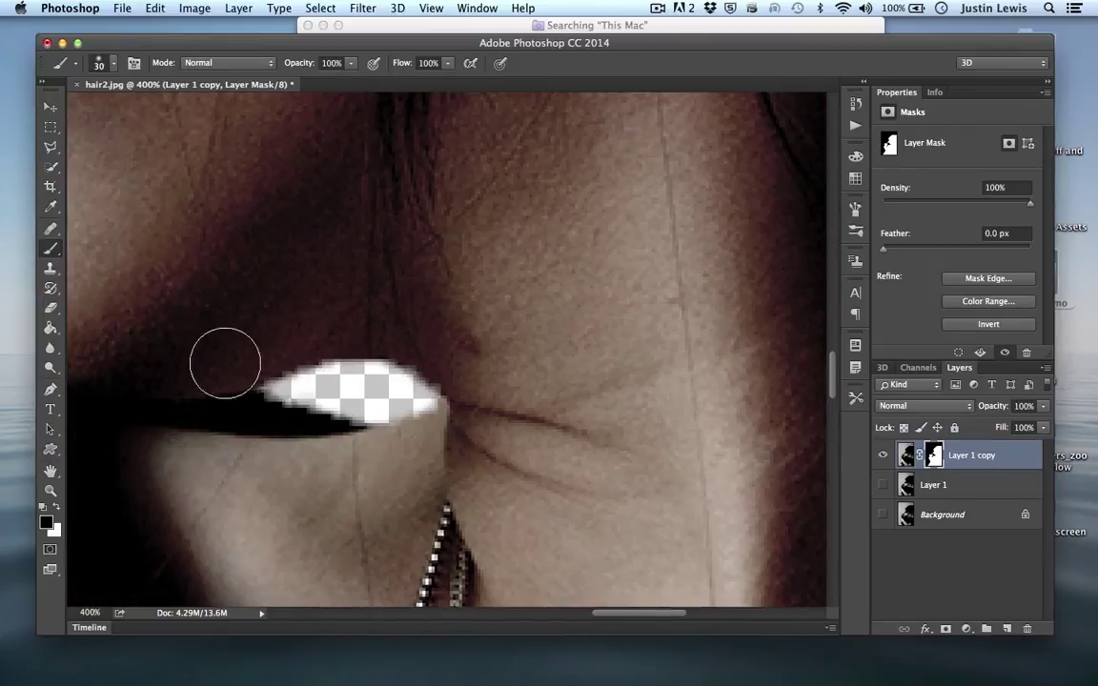
{"action": "key", "text": "x"}
{"action": "mouse_move", "coordinate": [270, 362]}
{"action": "left_mouse_down"}
{"action": "mouse_move", "coordinate": [315, 427]}
{"action": "mouse_move", "coordinate": [302, 344]}
{"action": "mouse_move", "coordinate": [358, 378]}
{"action": "mouse_move", "coordinate": [392, 336]}
{"action": "mouse_move", "coordinate": [416, 392]}
{"action": "left_mouse_up"}
Step: Mask out the wall in the gap between chin and collar with black, using small brush sizes between 3 and 8
{"action": "key", "text": "bracketleft"}
{"action": "key", "text": "bracketleft"}
{"action": "key", "text": "bracketleft"}
{"action": "key", "text": "bracketleft"}
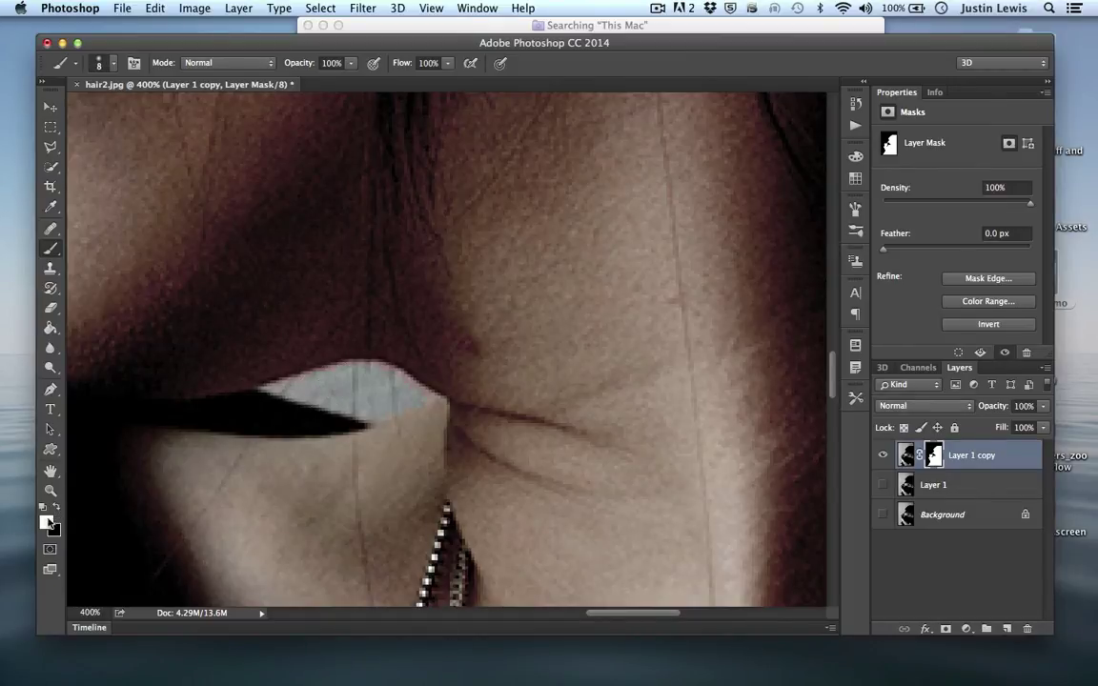
{"action": "key", "text": "x"}
{"action": "left_click", "coordinate": [352, 385]}
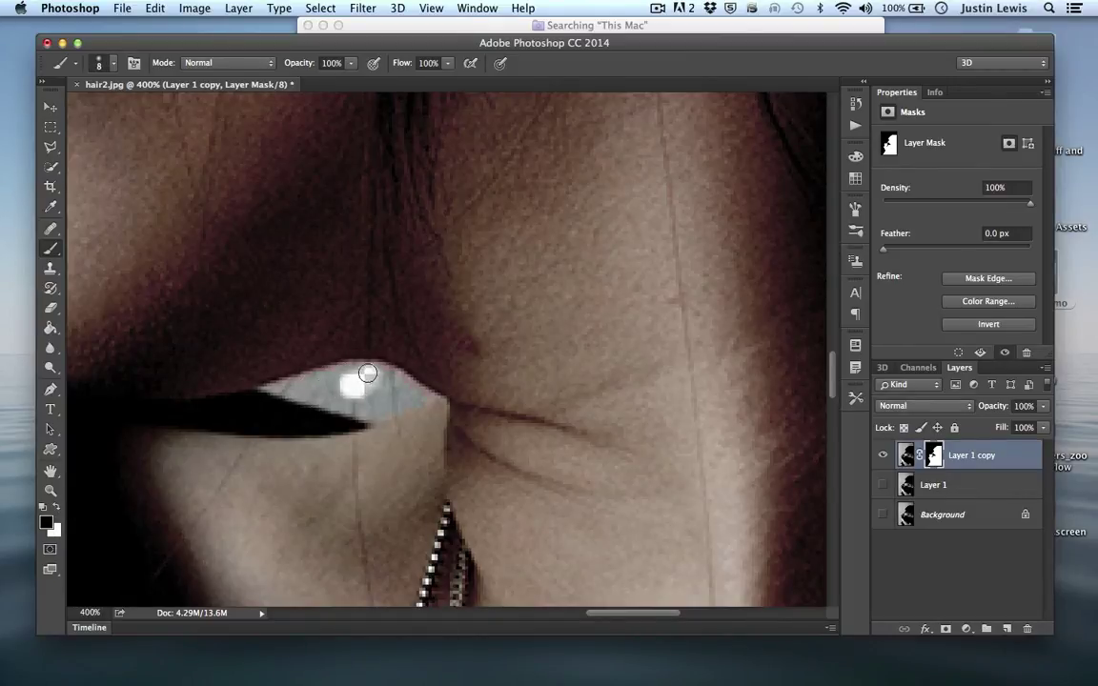
{"action": "left_click", "coordinate": [387, 376]}
{"action": "key", "text": "bracketleft"}
{"action": "key", "text": "bracketleft"}
{"action": "key", "text": "bracketleft"}
{"action": "key", "text": "bracketleft"}
{"action": "key", "text": "bracketleft"}
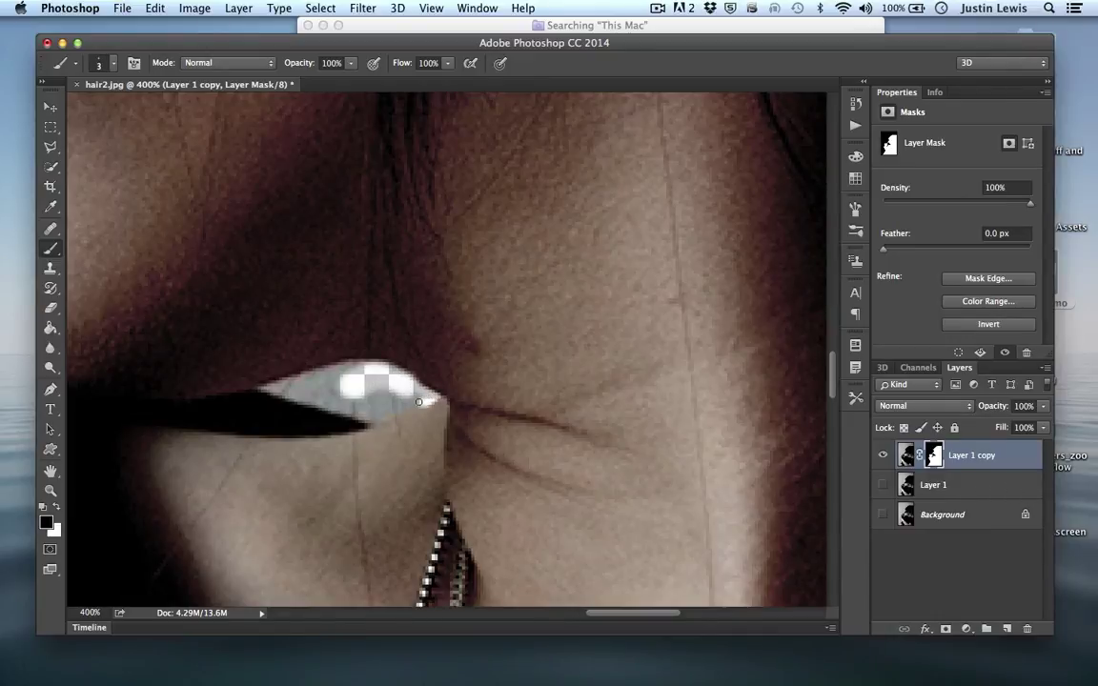
{"action": "left_click_drag", "start_coordinate": [396, 414], "coordinate": [346, 417]}
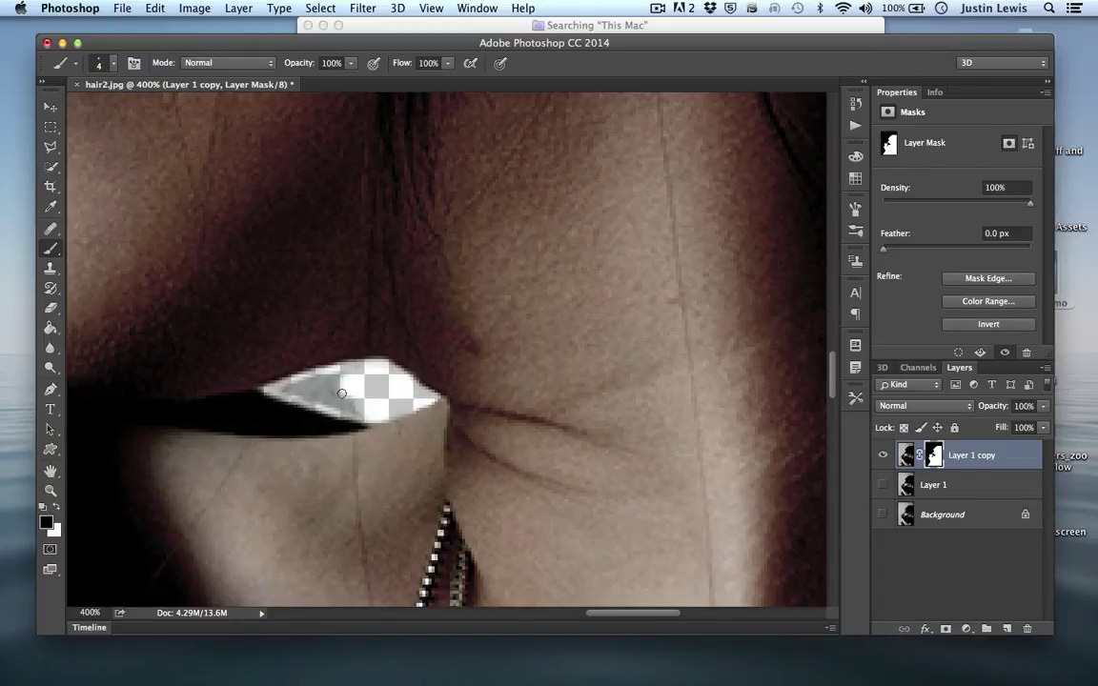
{"action": "mouse_move", "coordinate": [341, 393]}
{"action": "left_mouse_down"}
{"action": "mouse_move", "coordinate": [297, 387]}
{"action": "mouse_move", "coordinate": [308, 390]}
{"action": "left_mouse_up"}
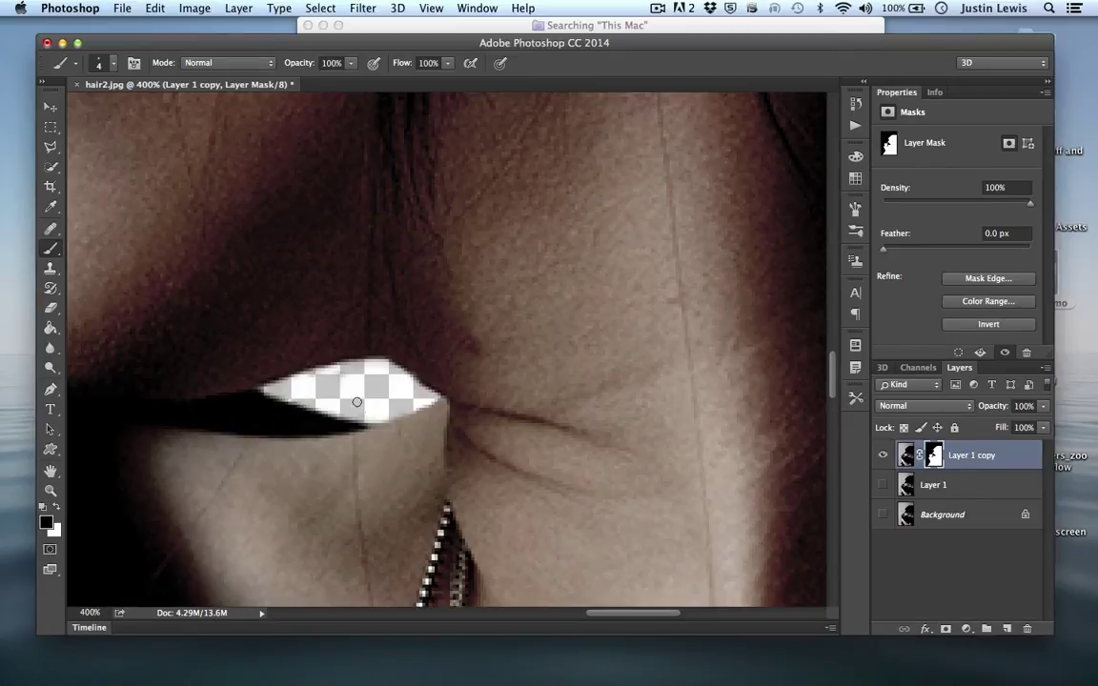
Step: Paint black on the mask along the hair and neck edge of the dark wall patch behind the neck, at brush size 2
{"action": "key", "text": "super+minus"}
{"action": "key", "text": "super+minus"}
{"action": "key", "text": "super+minus"}
{"action": "key", "text": "super+minus"}
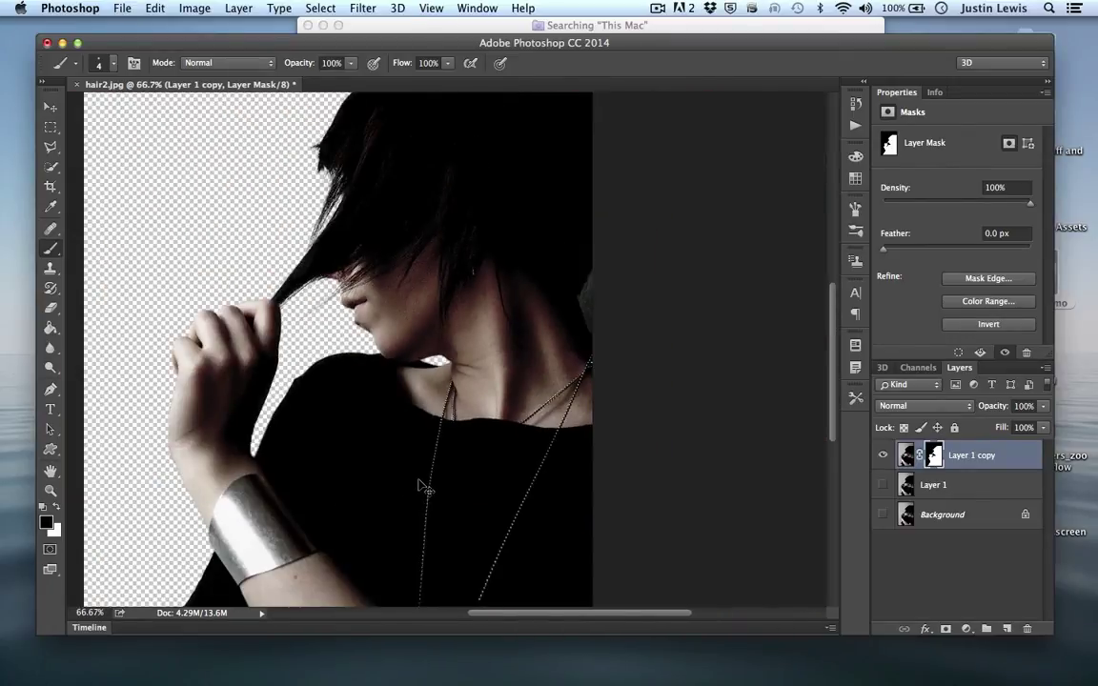
{"action": "key", "text": "super+plus"}
{"action": "key", "text": "super+plus"}
{"action": "key", "text": "super+plus"}
{"action": "key", "text": "super+plus"}
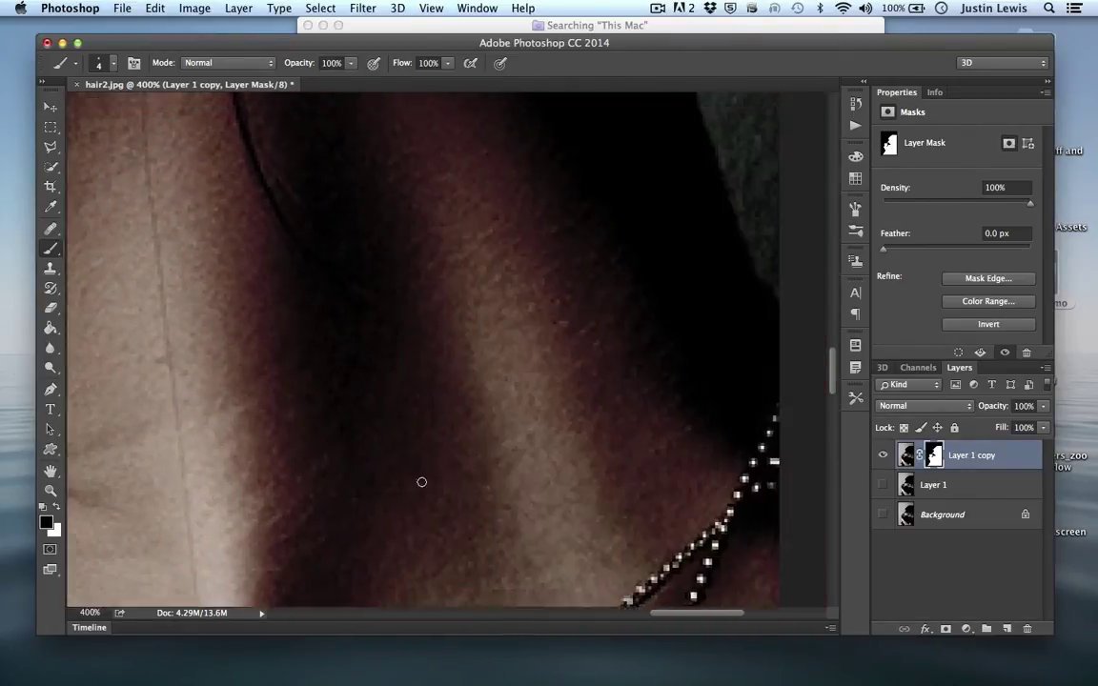
{"action": "scroll", "coordinate": [423, 480], "scroll_direction": "right", "scroll_amount": 5}
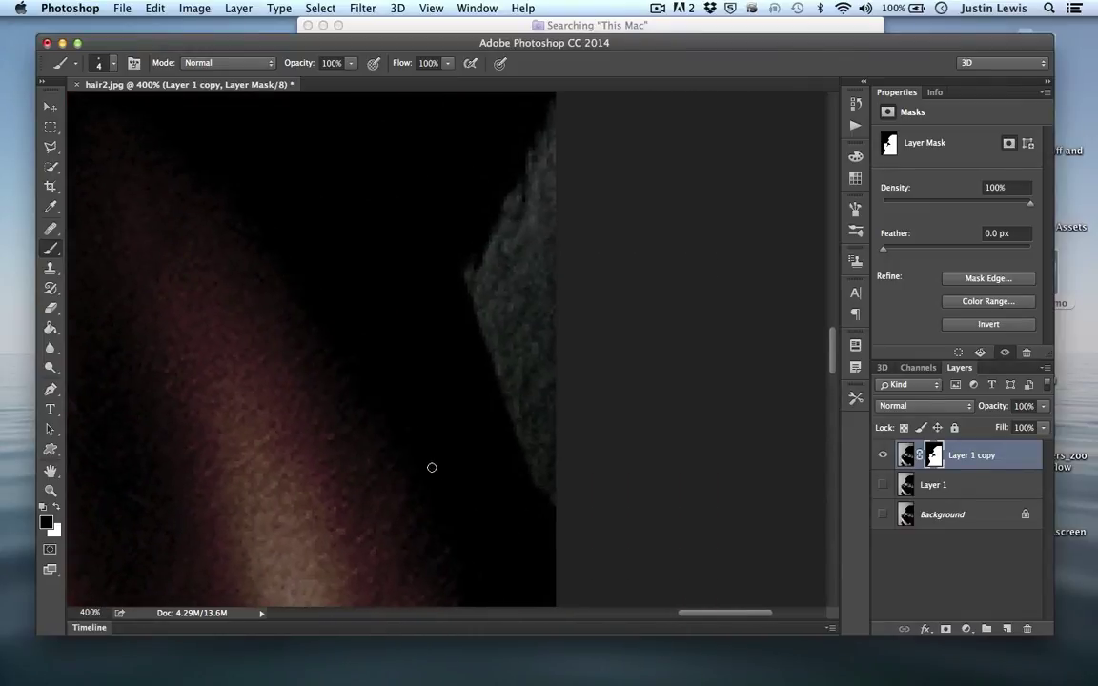
{"action": "left_click_drag", "start_coordinate": [471, 282], "coordinate": [554, 521]}
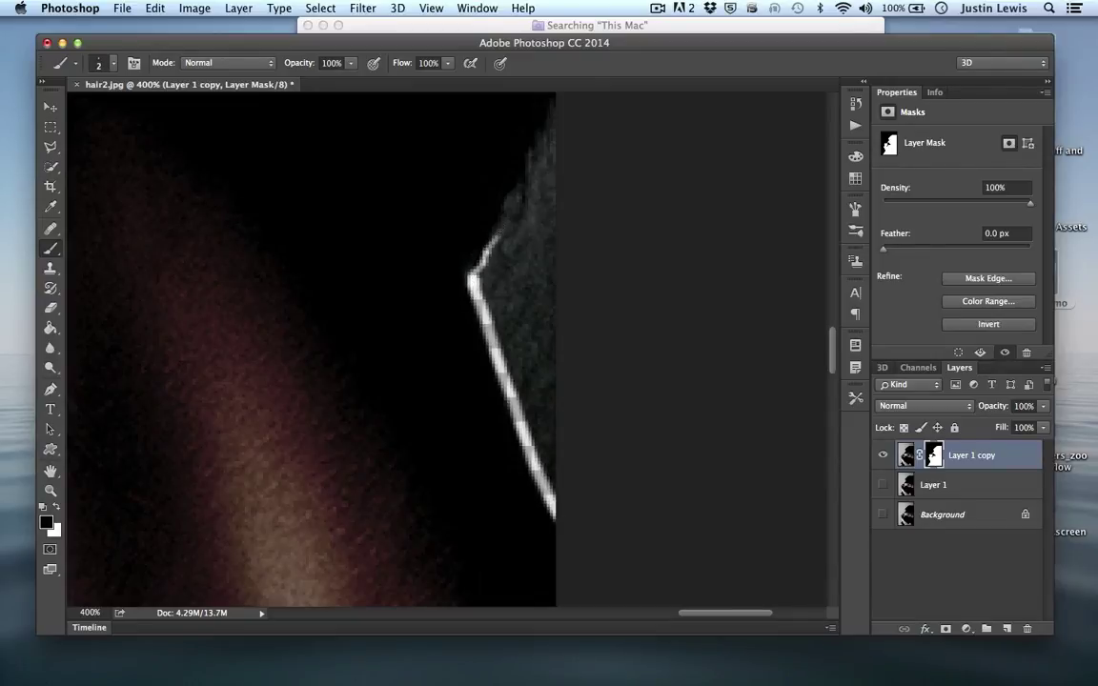
{"action": "left_click_drag", "start_coordinate": [523, 196], "coordinate": [551, 130]}
Step: Mask out the rest of the dark wall patch behind the neck at brush size 5
{"action": "key", "text": "bracketright"}
{"action": "key", "text": "bracketright"}
{"action": "key", "text": "bracketright"}
{"action": "mouse_move", "coordinate": [544, 208]}
{"action": "left_mouse_down"}
{"action": "mouse_move", "coordinate": [549, 489]}
{"action": "mouse_move", "coordinate": [518, 382]}
{"action": "mouse_move", "coordinate": [549, 419]}
{"action": "mouse_move", "coordinate": [531, 409]}
{"action": "mouse_move", "coordinate": [538, 425]}
{"action": "mouse_move", "coordinate": [509, 344]}
{"action": "mouse_move", "coordinate": [542, 222]}
{"action": "mouse_move", "coordinate": [534, 266]}
{"action": "mouse_move", "coordinate": [513, 261]}
{"action": "mouse_move", "coordinate": [523, 215]}
{"action": "mouse_move", "coordinate": [558, 132]}
{"action": "mouse_move", "coordinate": [482, 277]}
{"action": "mouse_move", "coordinate": [496, 247]}
{"action": "mouse_move", "coordinate": [494, 318]}
{"action": "mouse_move", "coordinate": [482, 287]}
{"action": "mouse_move", "coordinate": [498, 303]}
{"action": "mouse_move", "coordinate": [507, 282]}
{"action": "mouse_move", "coordinate": [520, 303]}
{"action": "mouse_move", "coordinate": [533, 275]}
{"action": "mouse_move", "coordinate": [542, 376]}
{"action": "mouse_move", "coordinate": [512, 316]}
{"action": "mouse_move", "coordinate": [508, 248]}
{"action": "mouse_move", "coordinate": [554, 186]}
{"action": "mouse_move", "coordinate": [549, 228]}
{"action": "mouse_move", "coordinate": [553, 173]}
{"action": "left_mouse_up"}
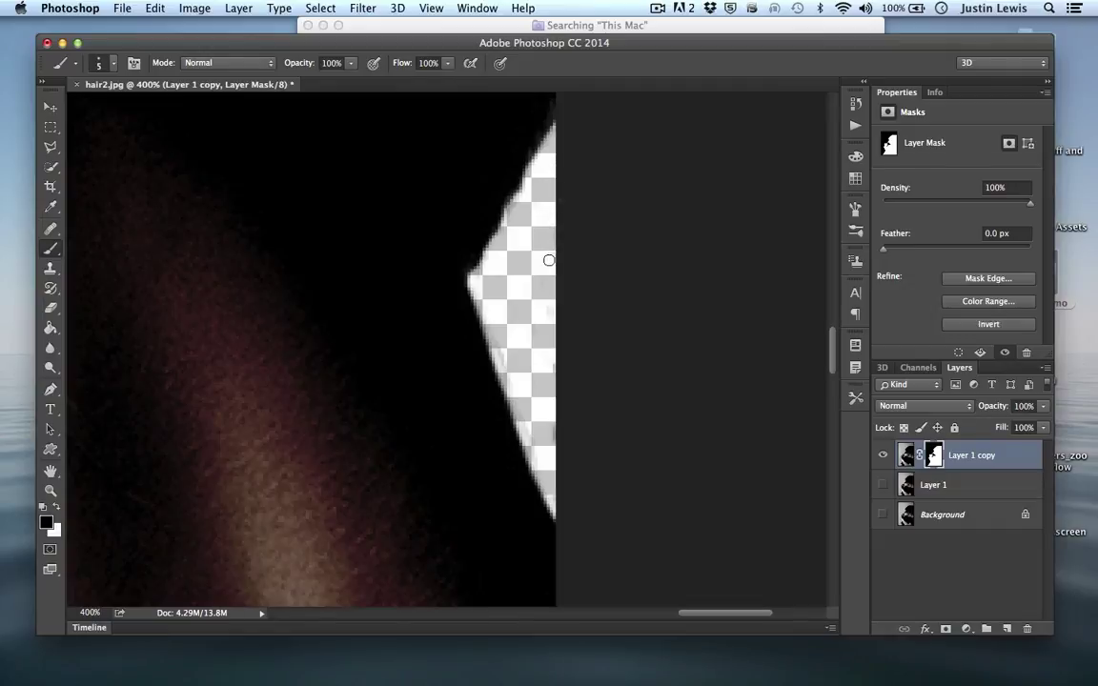
Step: Examine the whole cutout against transparency at 33.33% and 50% zoom
{"action": "key", "text": "super+minus"}
{"action": "key", "text": "super+minus"}
{"action": "key", "text": "super+minus"}
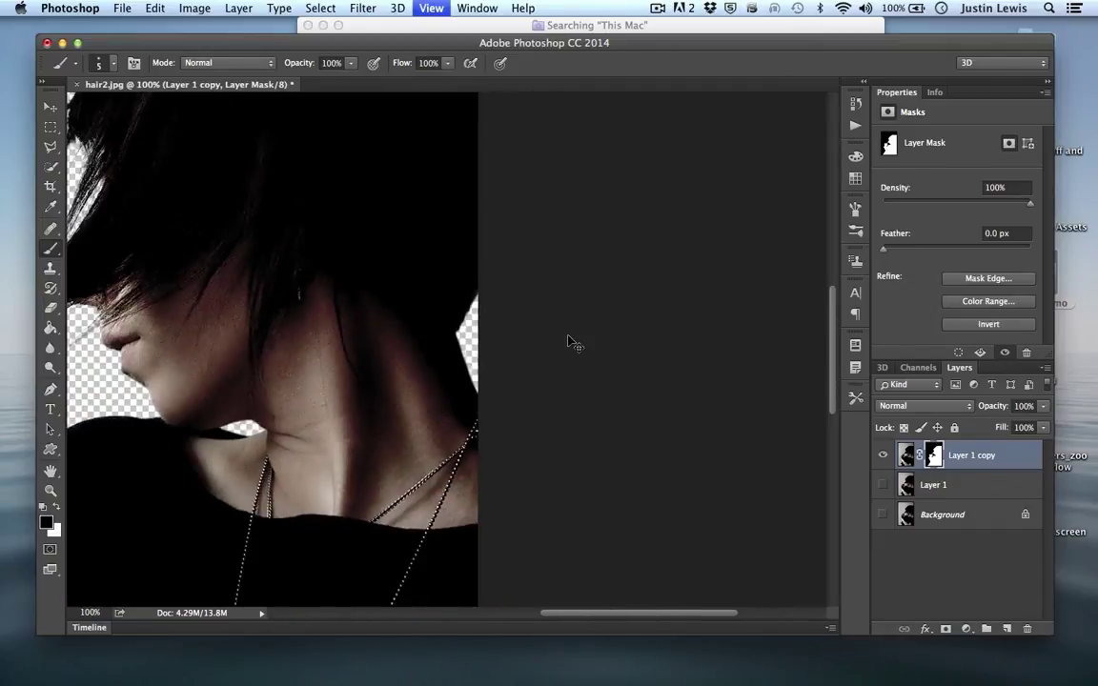
{"action": "key", "text": "super+minus"}
{"action": "key", "text": "super+minus"}
{"action": "key", "text": "super+minus"}
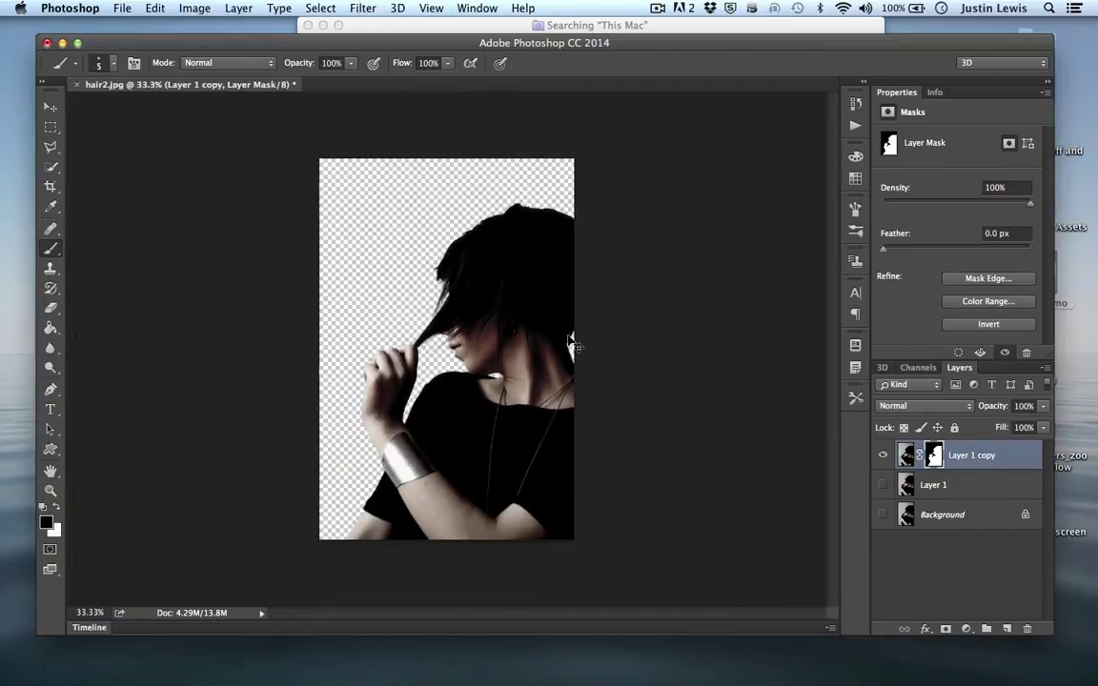
{"action": "key", "text": "super+plus"}
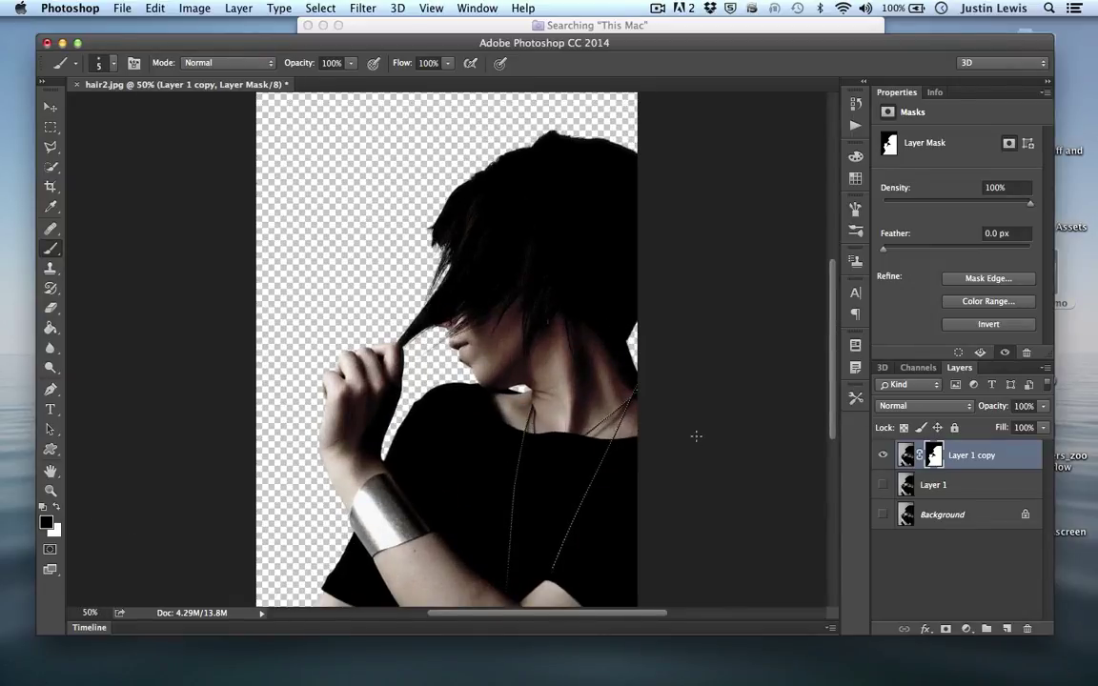
Step: Paint white on the mask beside the hair fringe at brush size 60 and undo the stroke
{"action": "left_click", "coordinate": [56, 504]}
{"action": "key", "text": "bracketright"}
{"action": "key", "text": "bracketright"}
{"action": "key", "text": "bracketright"}
{"action": "key", "text": "bracketright"}
{"action": "key", "text": "bracketright"}
{"action": "key", "text": "bracketright"}
{"action": "key", "text": "bracketright"}
{"action": "key", "text": "bracketright"}
{"action": "key", "text": "bracketright"}
{"action": "key", "text": "bracketright"}
{"action": "mouse_move", "coordinate": [399, 237]}
{"action": "left_mouse_down"}
{"action": "mouse_move", "coordinate": [439, 296]}
{"action": "mouse_move", "coordinate": [403, 278]}
{"action": "mouse_move", "coordinate": [411, 214]}
{"action": "mouse_move", "coordinate": [407, 286]}
{"action": "mouse_move", "coordinate": [375, 249]}
{"action": "mouse_move", "coordinate": [412, 207]}
{"action": "mouse_move", "coordinate": [453, 296]}
{"action": "mouse_move", "coordinate": [401, 309]}
{"action": "left_mouse_up"}
{"action": "key", "text": "super+z"}
Step: Examine the fine hair strands above the hand at 300% zoom and the complete figure at 33.33%
{"action": "key", "text": "super+minus"}
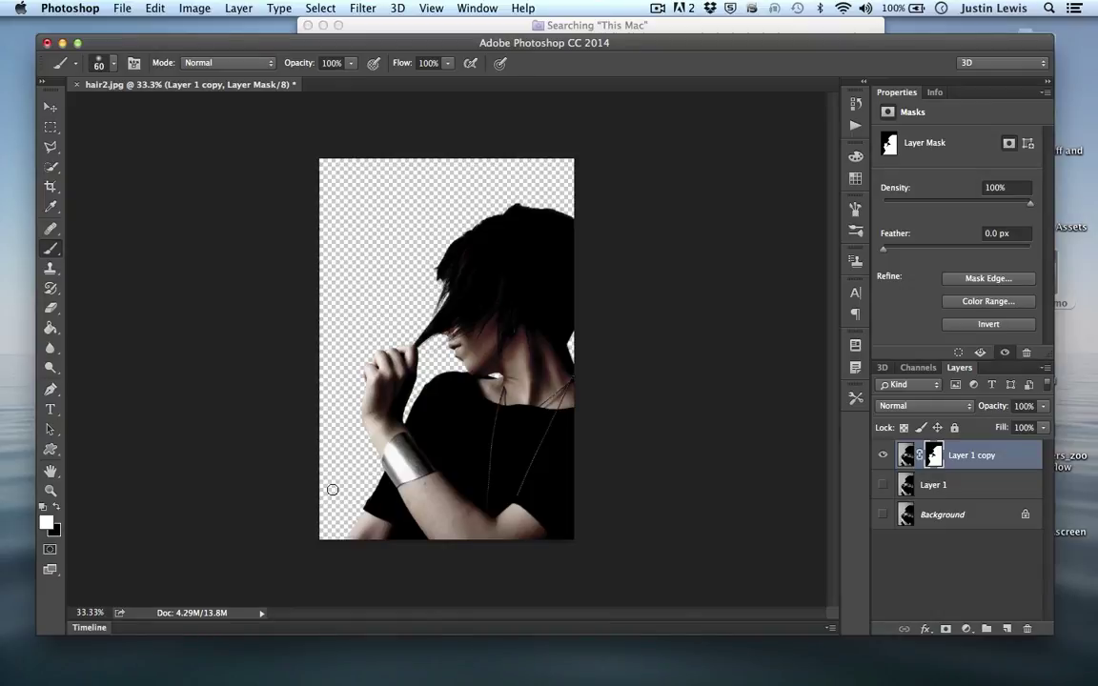
{"action": "key", "text": "super+equal"}
{"action": "key", "text": "super+equal"}
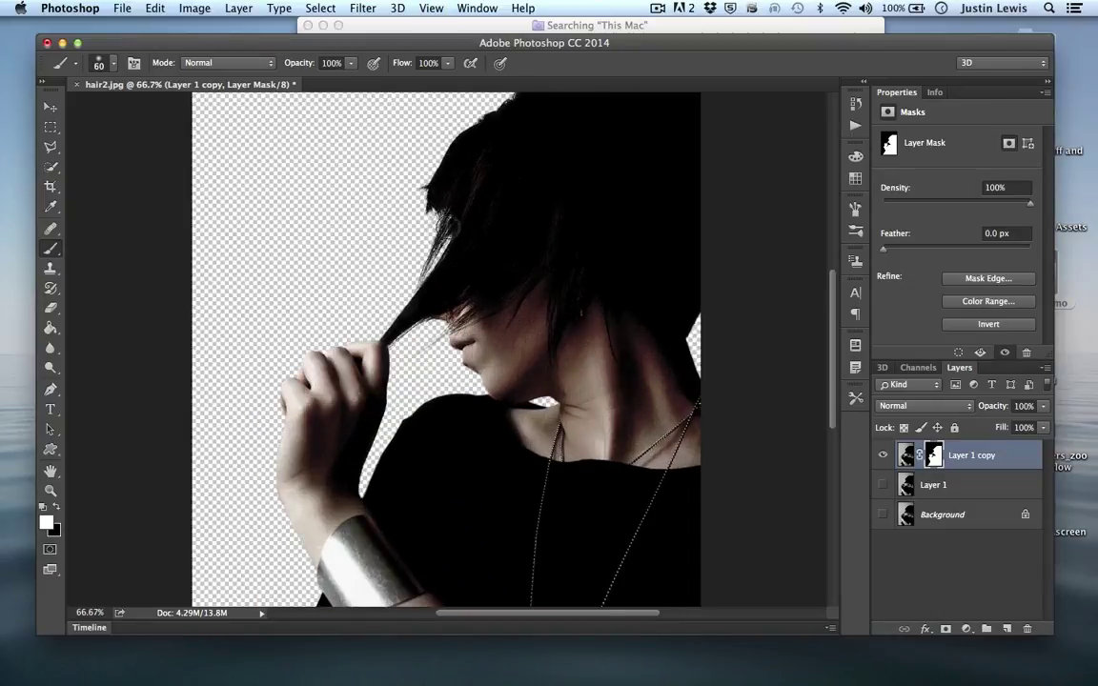
{"action": "key", "text": "super+equal"}
{"action": "key", "text": "super+equal"}
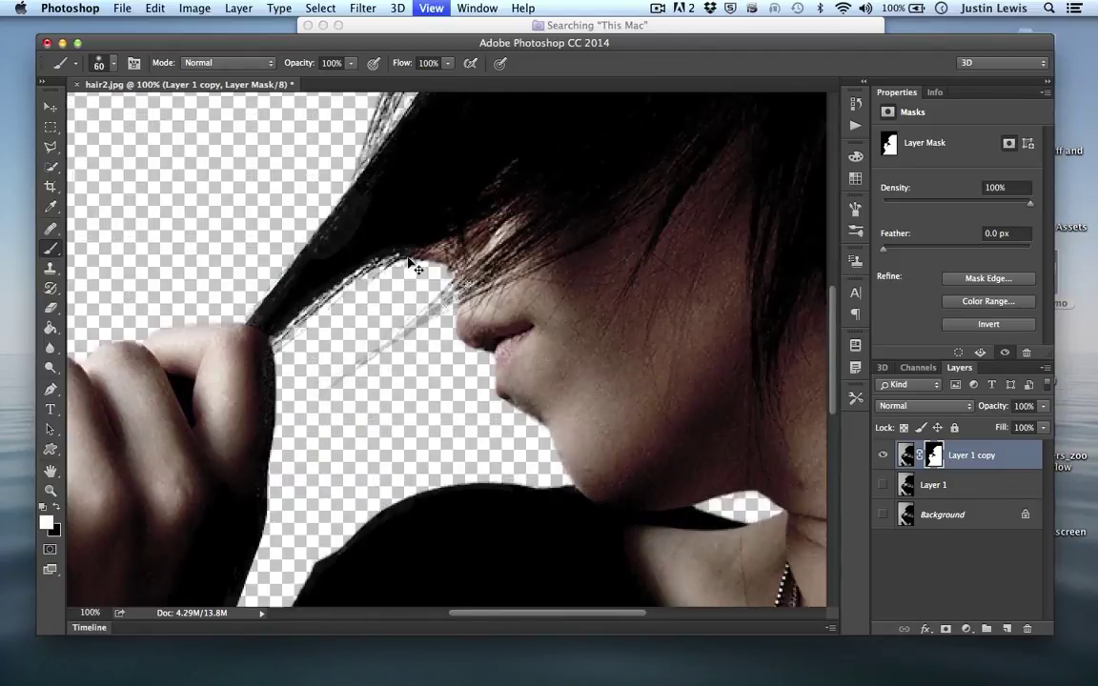
{"action": "key", "text": "super+equal"}
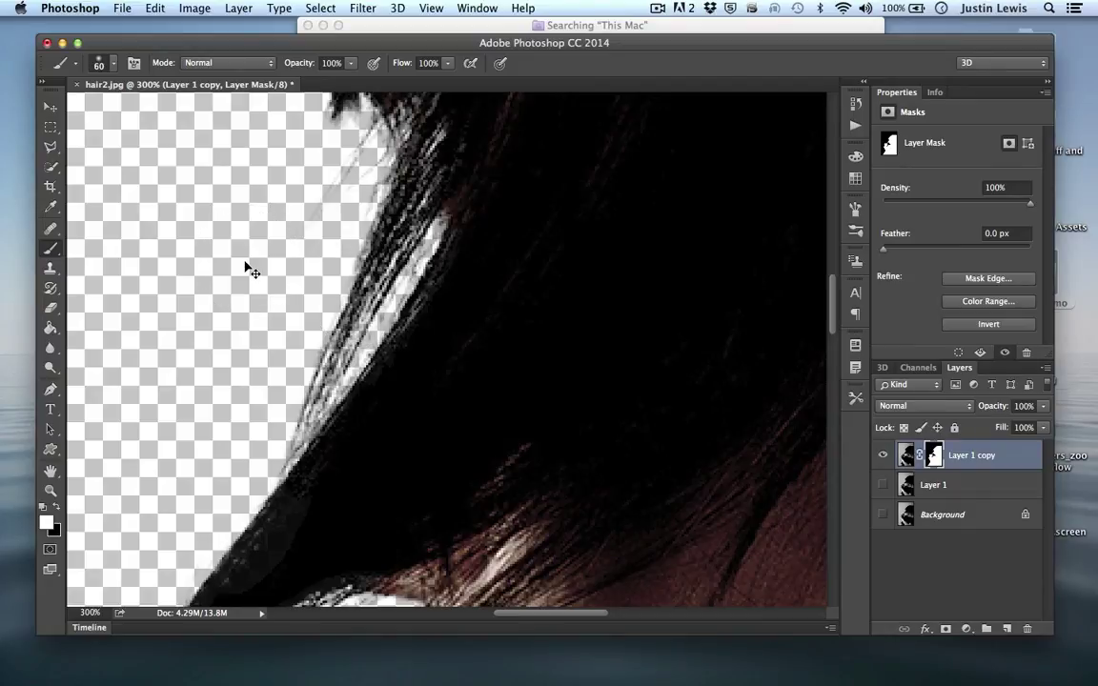
{"action": "key", "text": "super+minus"}
{"action": "key", "text": "super+minus"}
{"action": "key", "text": "super+minus"}
{"action": "key", "text": "super+minus"}
{"action": "key", "text": "super+minus"}
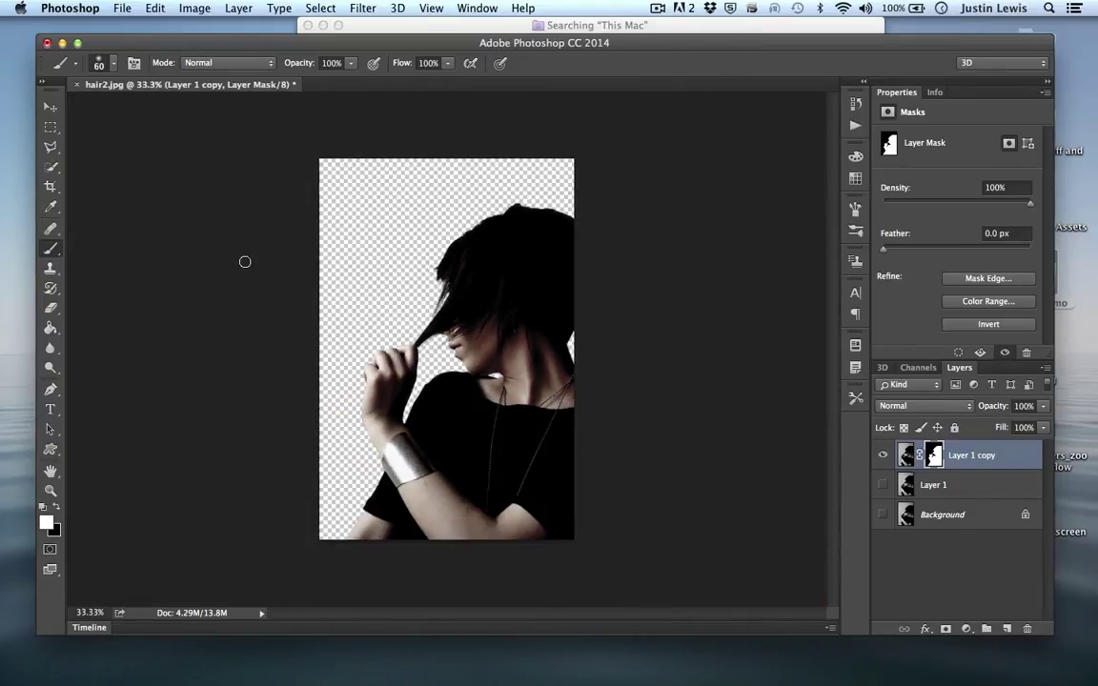